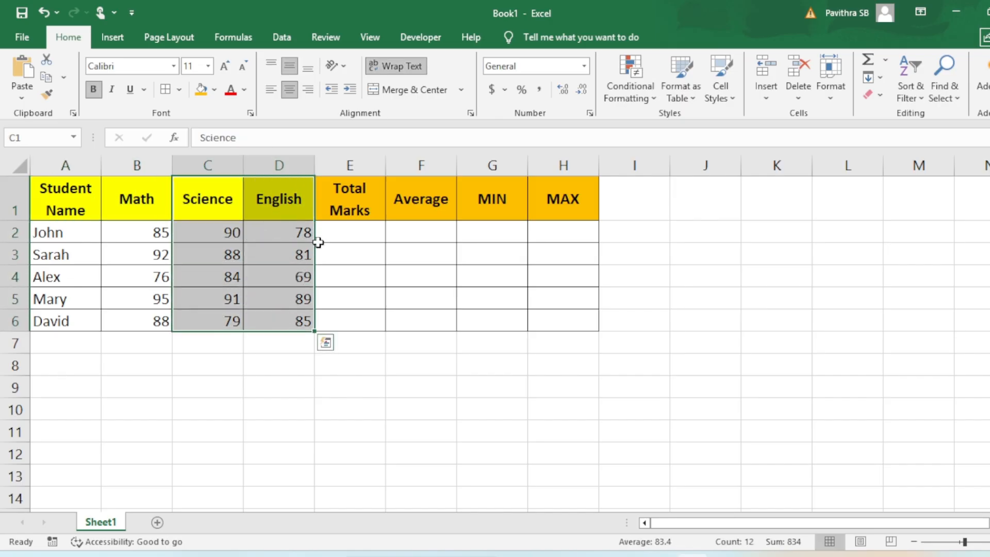
Examine the students' Math, Science and English marks and the empty Total Marks, Average, MIN and MAX cells in row 2
click(329, 234)
drag(329, 234, 173, 230)
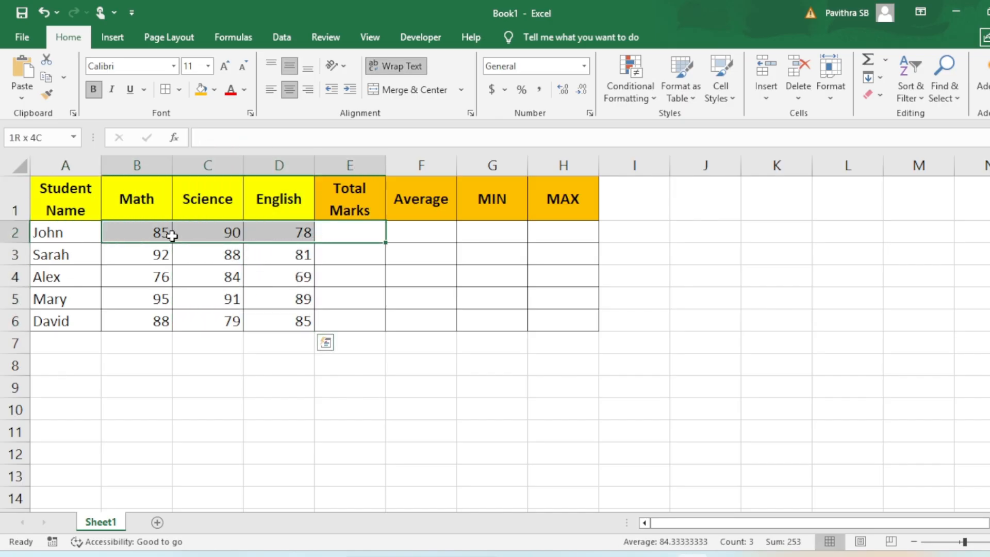
click(427, 228)
click(491, 233)
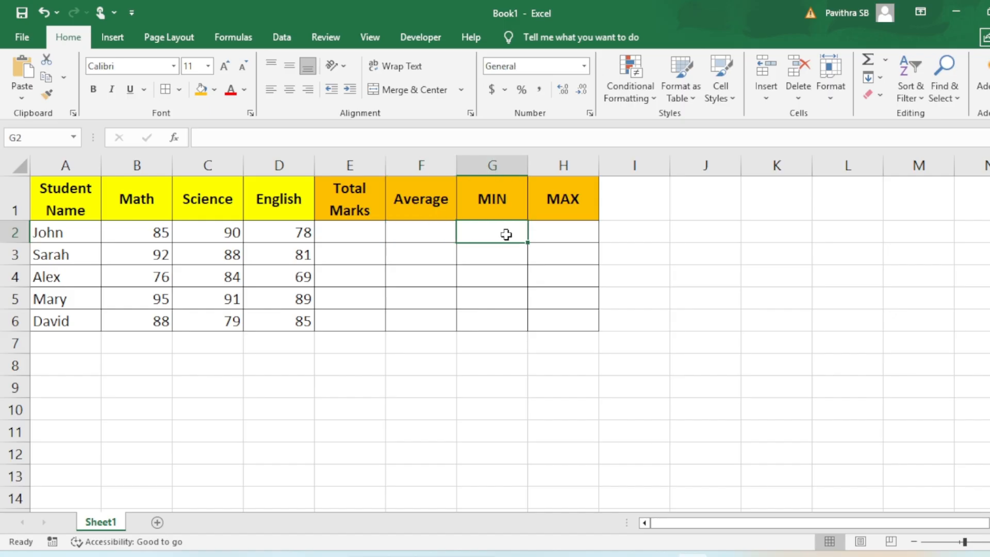
drag(130, 235, 289, 233)
click(577, 233)
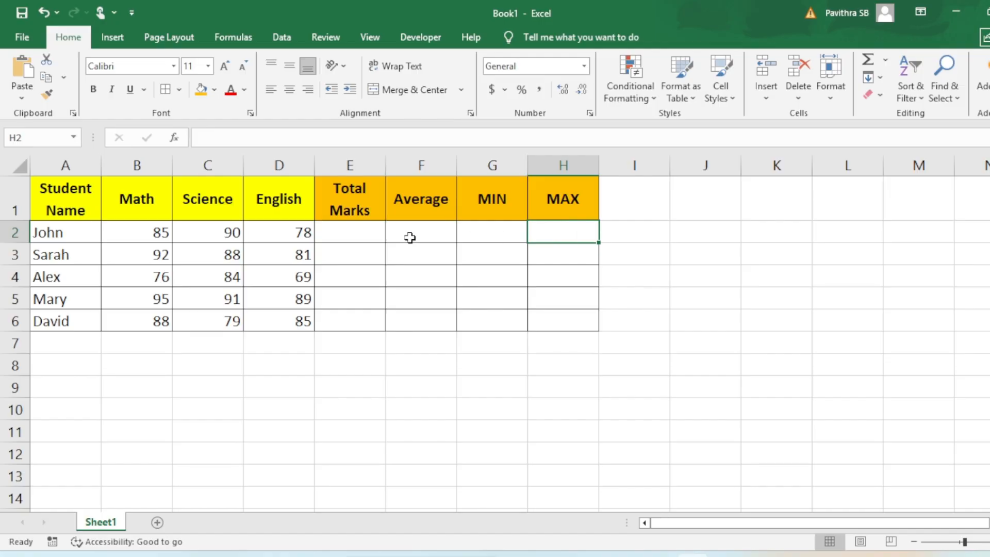
drag(148, 239, 283, 236)
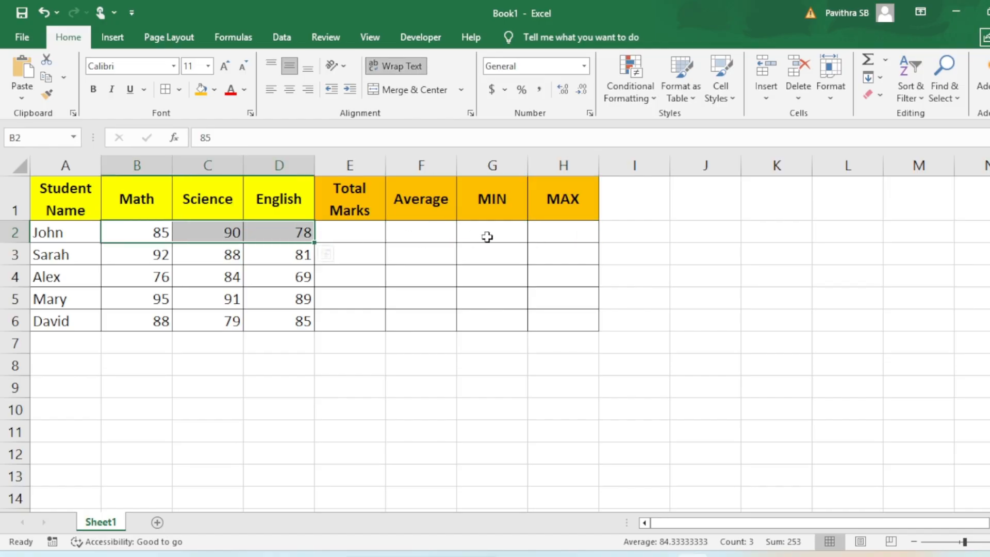
drag(360, 232, 506, 233)
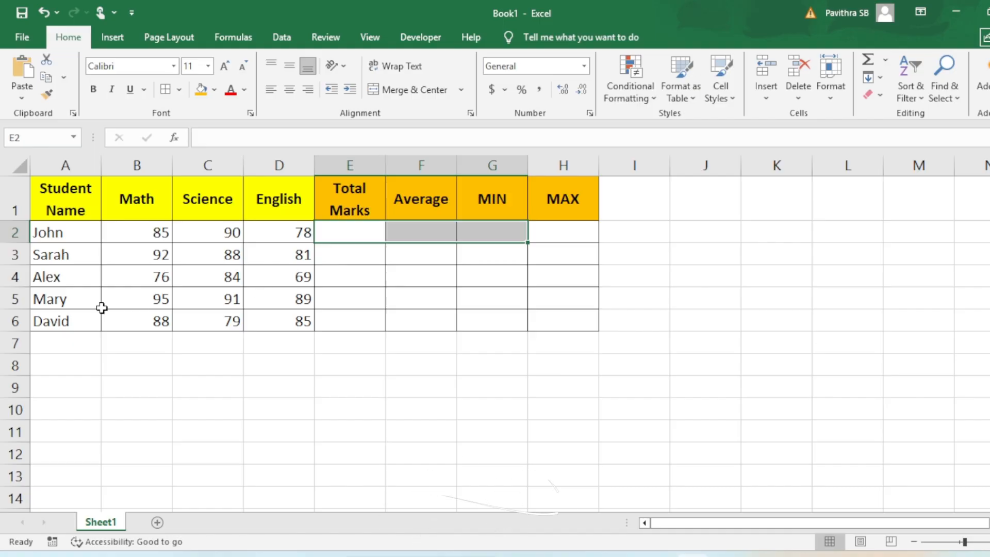
drag(67, 201, 285, 325)
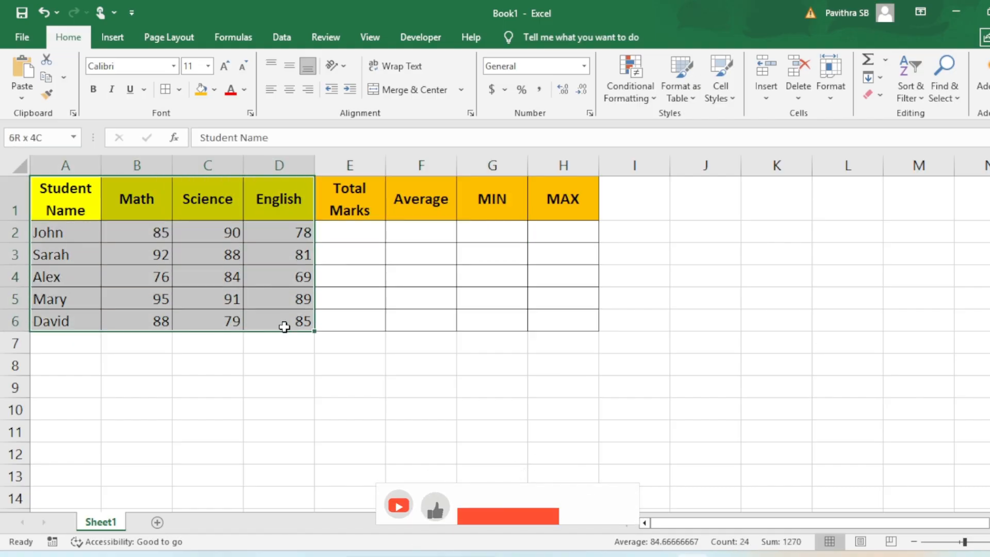
click(144, 237)
drag(144, 237, 274, 234)
click(153, 235)
drag(157, 235, 279, 236)
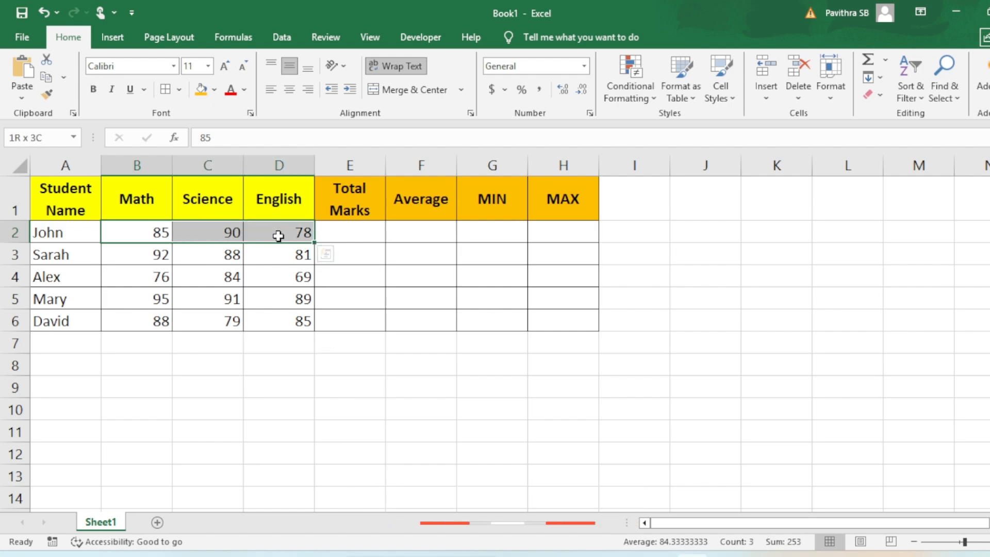
click(153, 237)
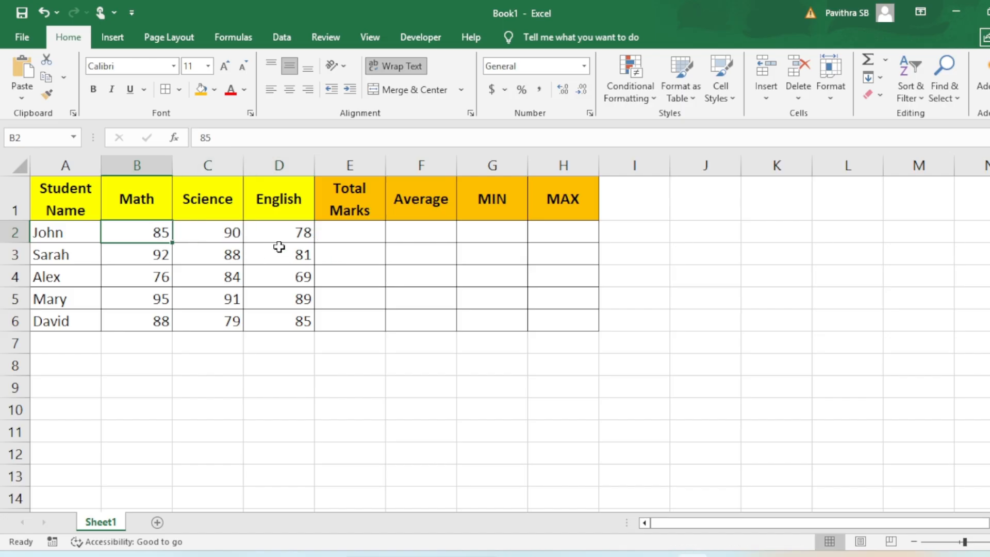
shift+click(293, 233)
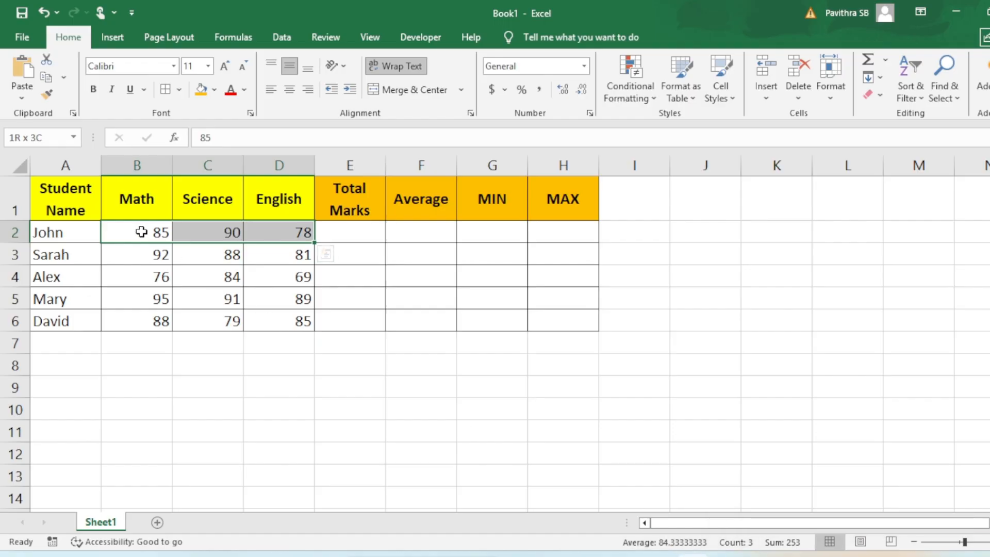
drag(160, 232, 276, 230)
click(333, 232)
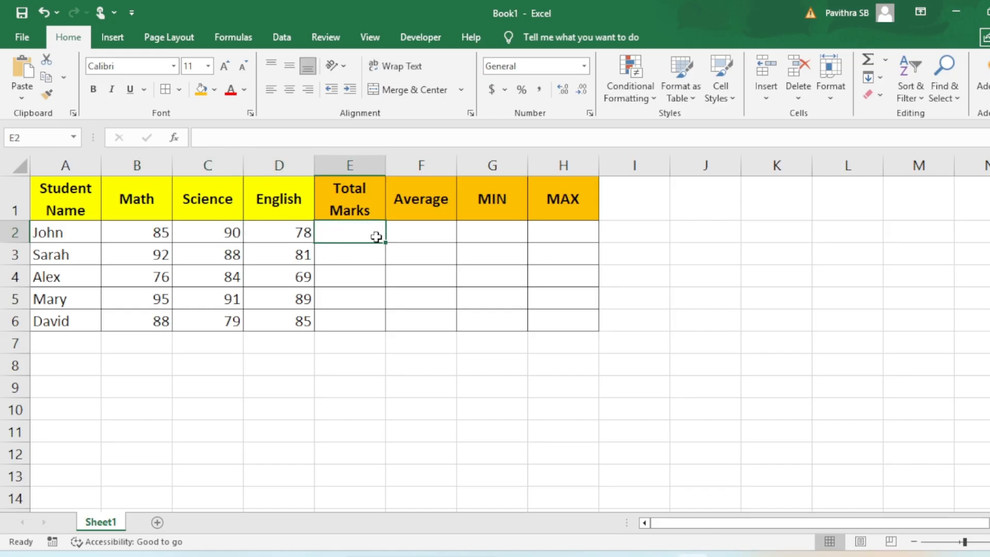
text(=sum)
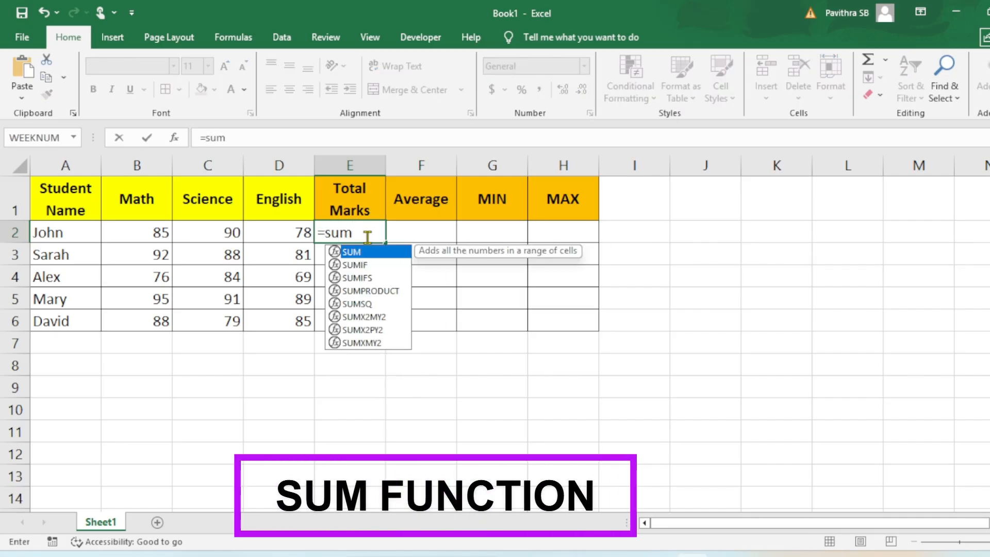
key(Tab)
drag(151, 232, 199, 230)
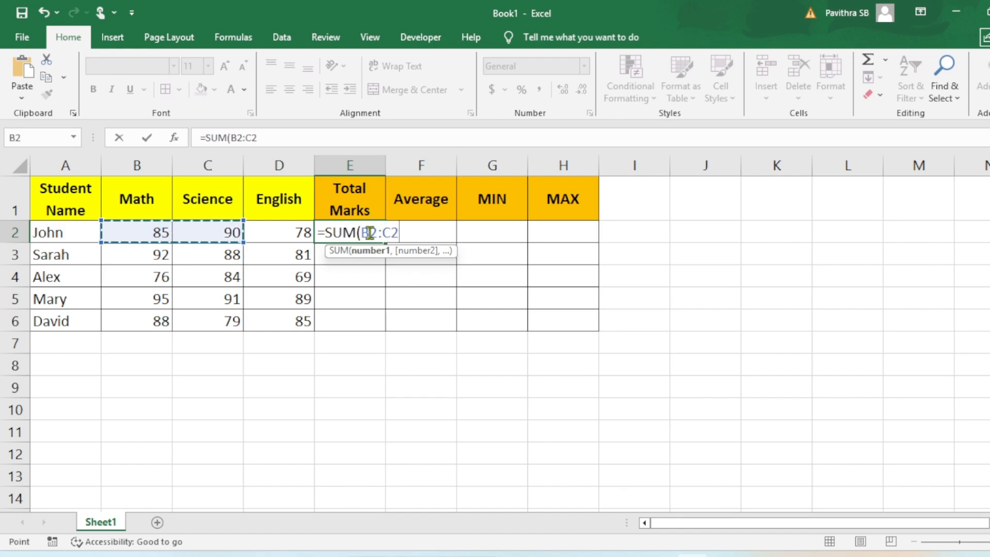
key(Escape)
Start a SUM function in E2 and set its first argument to B2:D2 through the Function Arguments dialog
text(=su)
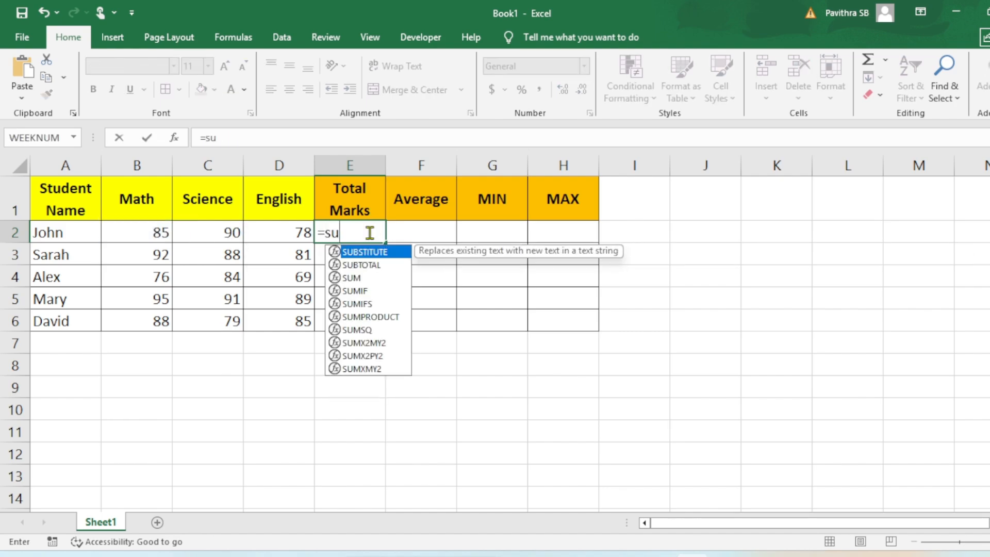
text(m)
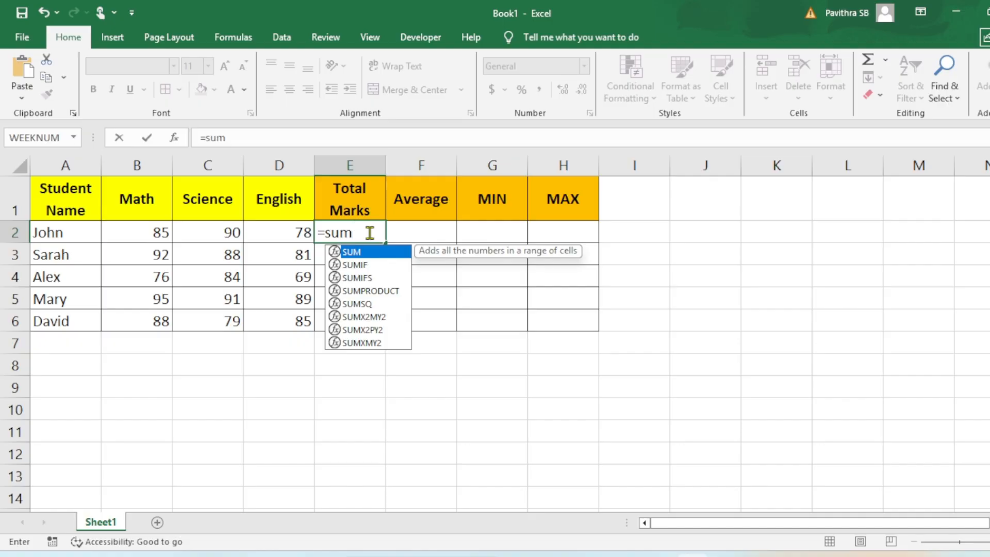
key(Tab)
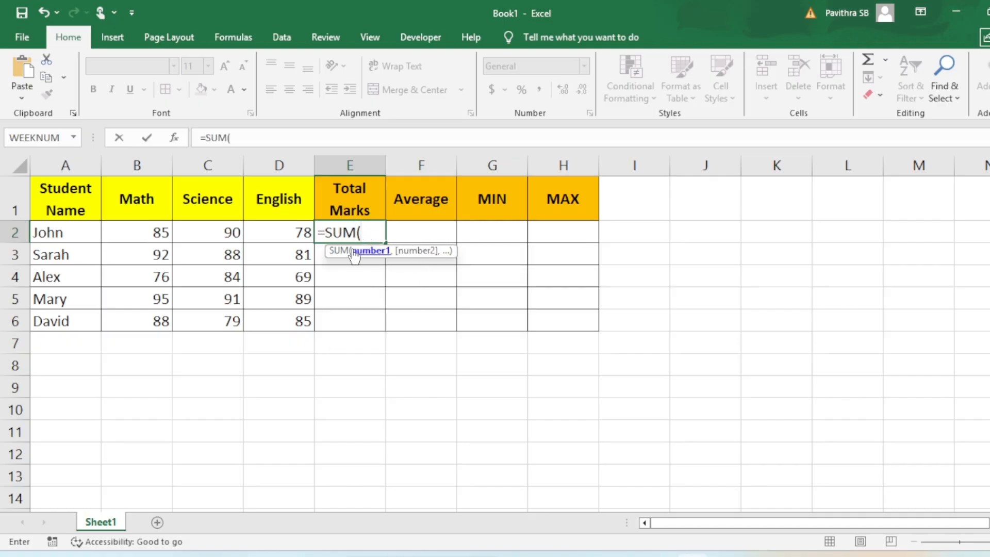
click(174, 139)
drag(697, 203, 466, 263)
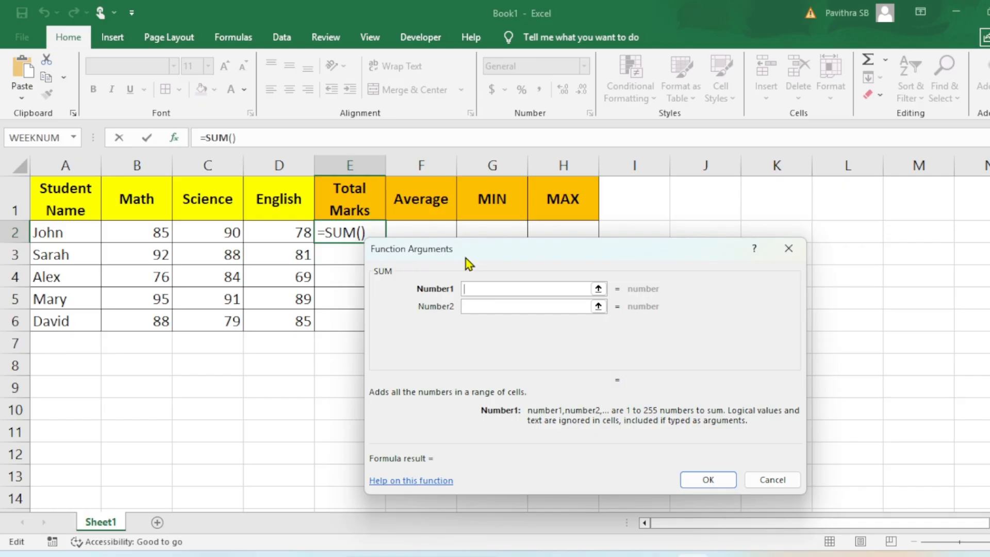
drag(148, 234, 279, 233)
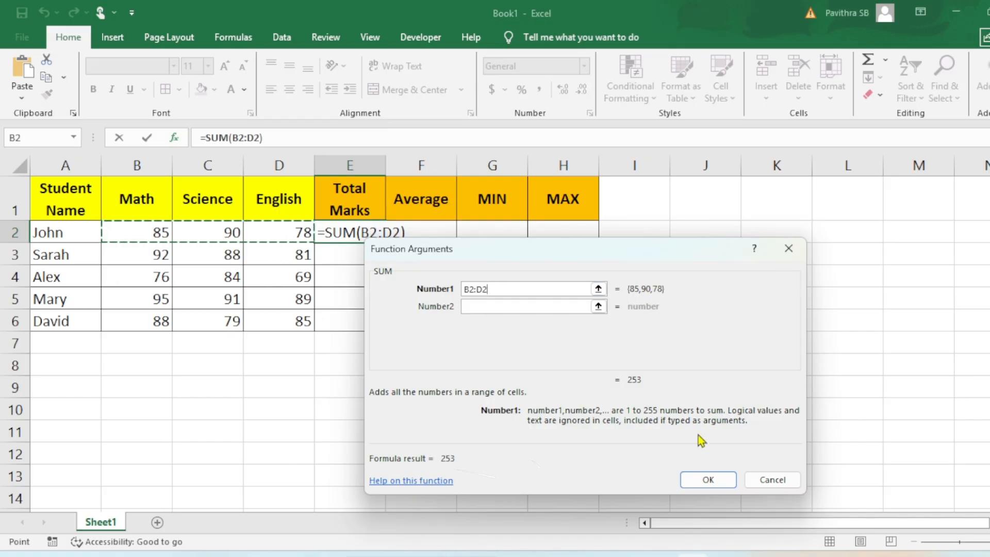
mouse_move(629, 386)
mouse_down()
mouse_move(651, 382)
mouse_move(617, 379)
mouse_up()
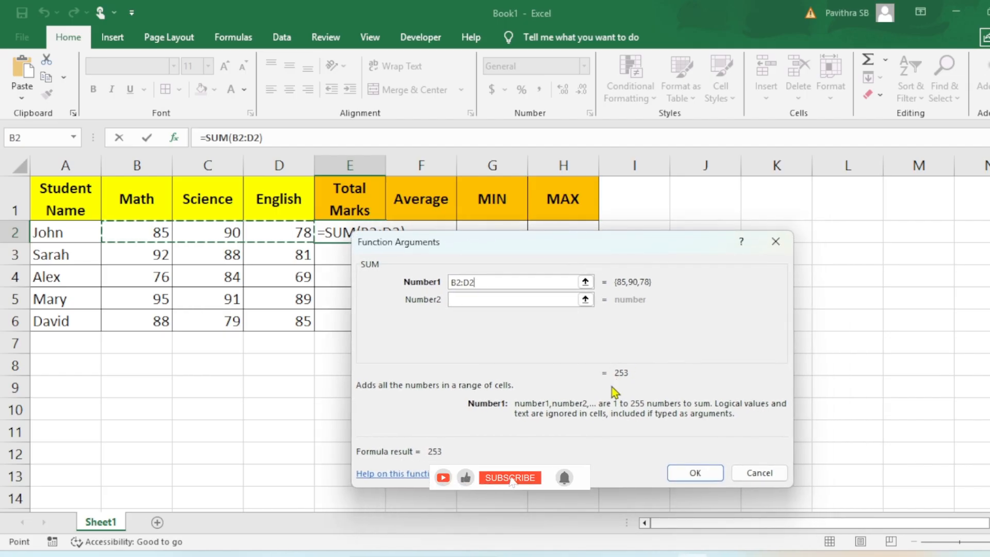
Try adding B3:D3 as the second argument of the SUM function
click(465, 302)
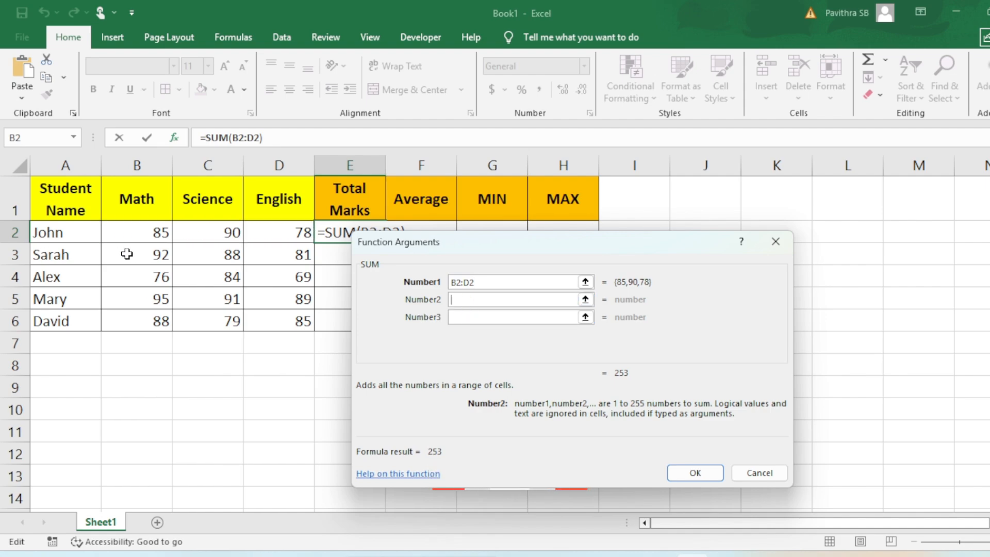
drag(135, 251, 273, 256)
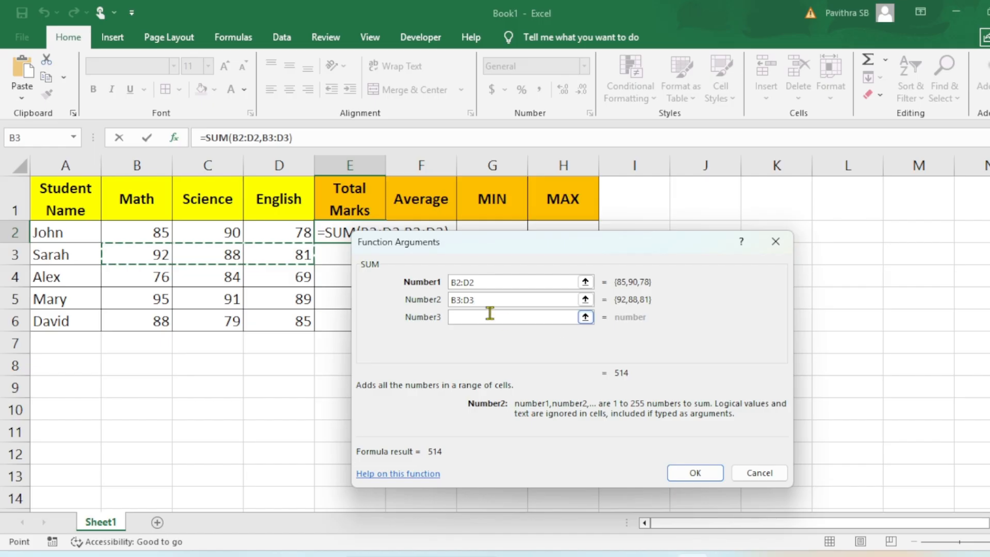
drag(478, 301, 439, 301)
key(BackSpace)
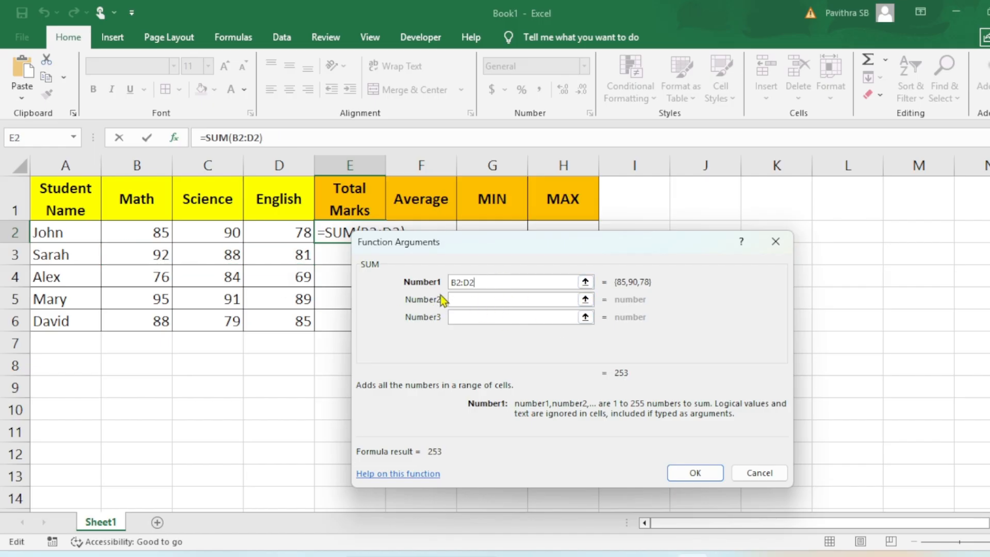
Confirm the SUM formula in E2 and copy it to E3:E6 to fill the Total Marks column
click(709, 480)
mouse_move(386, 242)
mouse_down()
mouse_move(387, 258)
mouse_move(385, 239)
mouse_up()
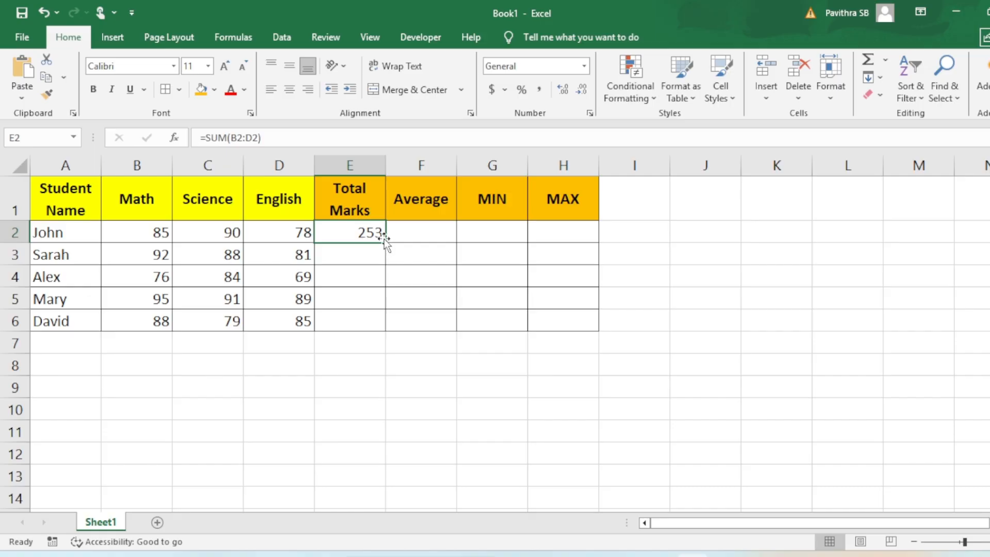
key(ctrl+c)
drag(363, 249, 361, 321)
key(ctrl+v)
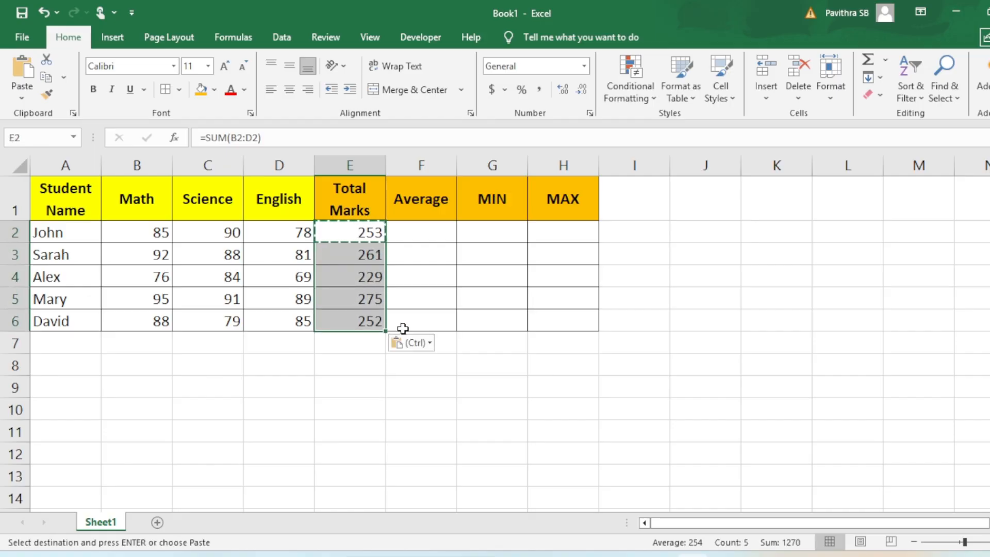
Review the SUM formulas in the Total Marks cells from E6 up to E2 to check which ranges they reference
double_click(373, 320)
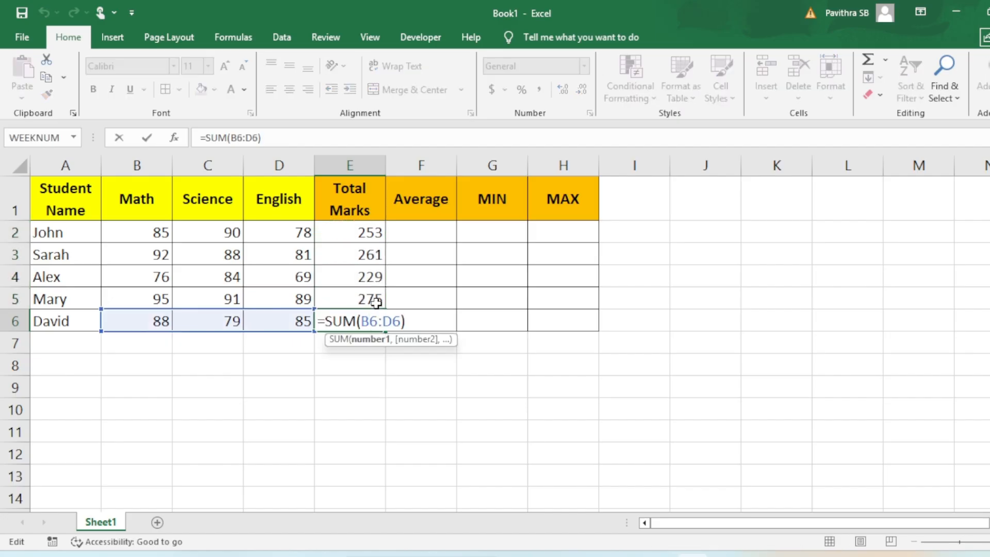
click(370, 296)
double_click(369, 296)
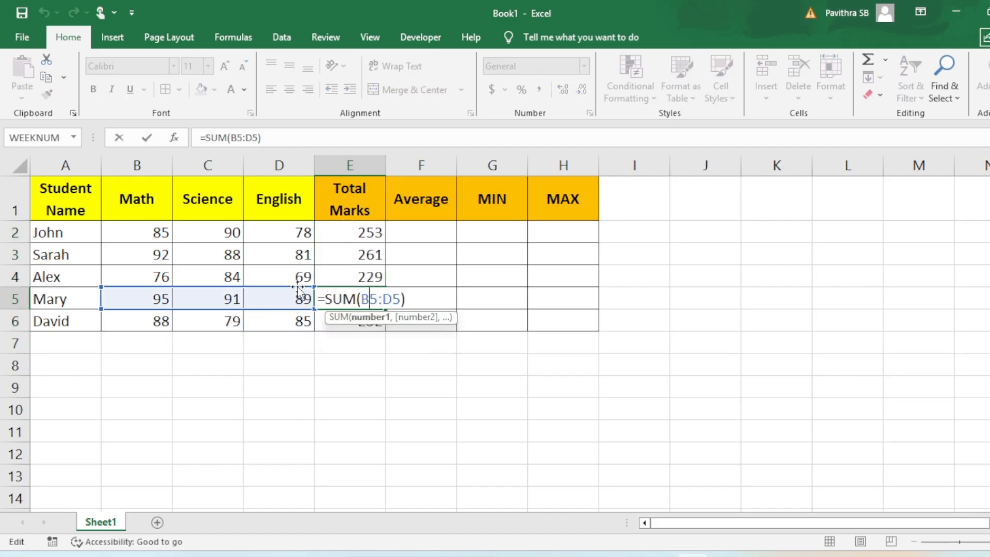
key(Escape)
double_click(358, 277)
key(Escape)
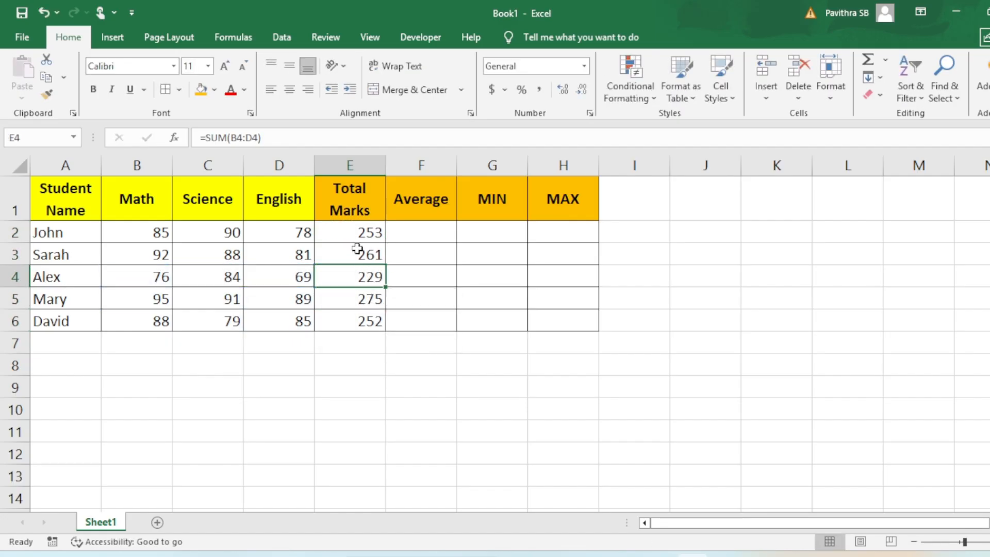
click(358, 254)
double_click(358, 255)
key(Escape)
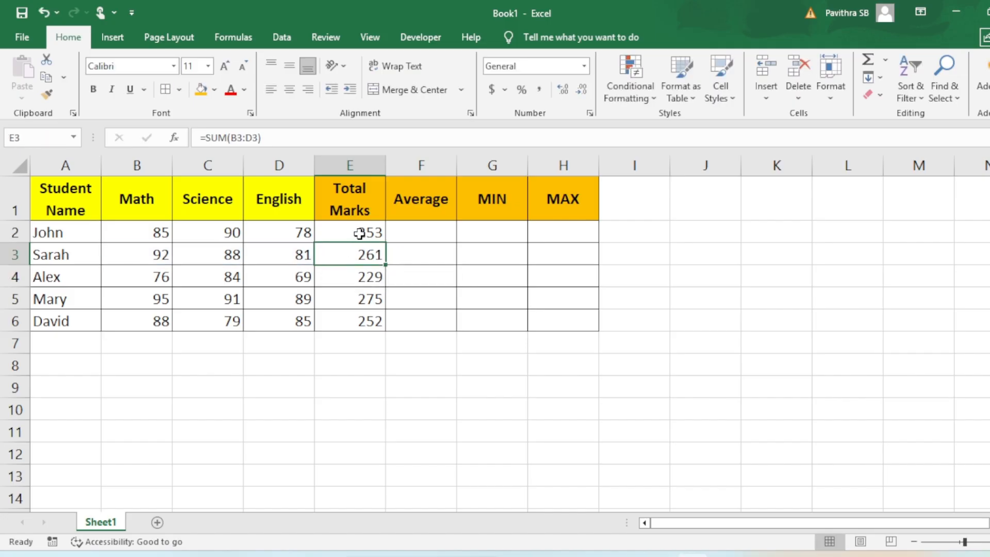
double_click(361, 232)
key(Escape)
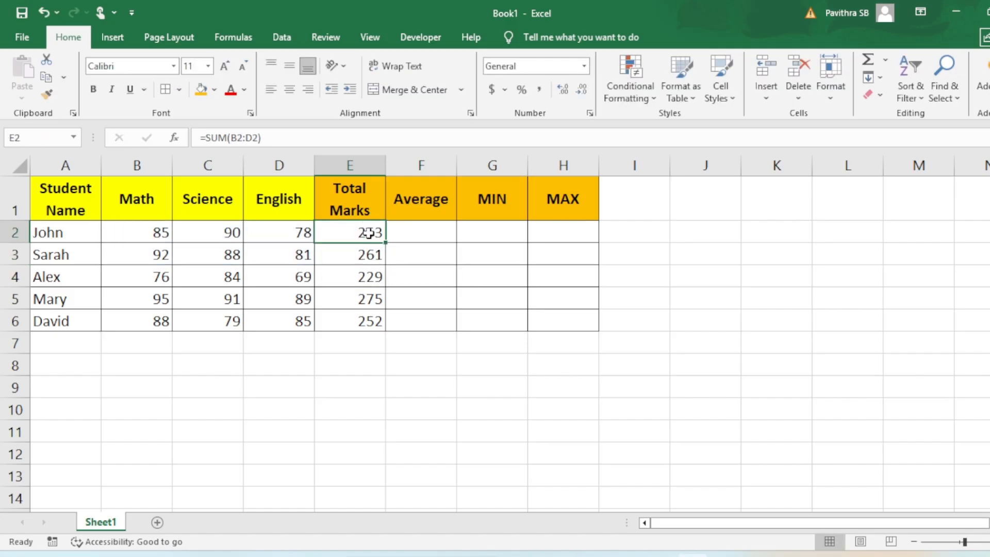
Clear the formulas in E2:E6 and total every student's marks at once by applying AutoSum to B2:E6
drag(369, 233, 369, 322)
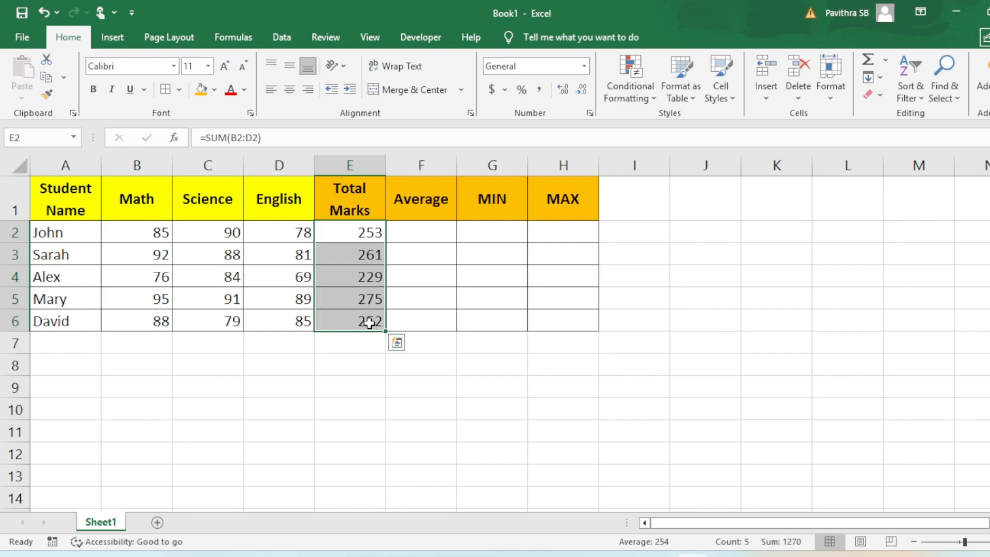
key(Delete)
drag(158, 233, 343, 320)
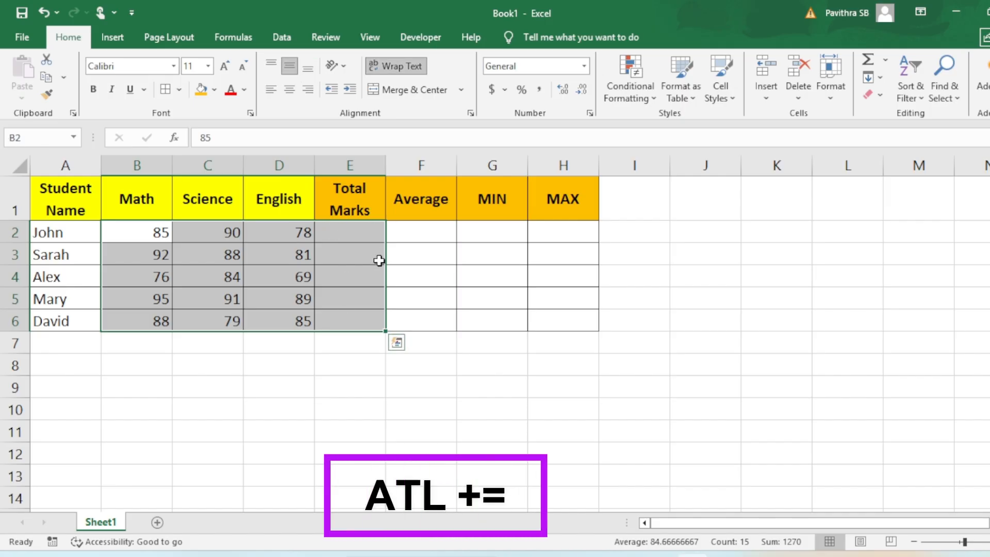
key(alt+equal)
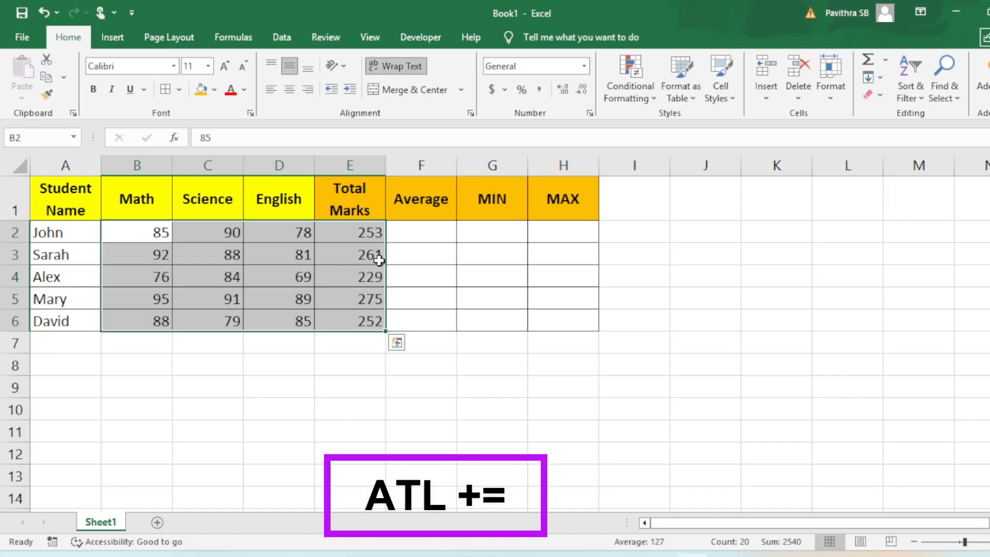
Inspect the AutoSum formulas in E2 through E5 to check which marks each one adds
click(356, 238)
double_click(355, 238)
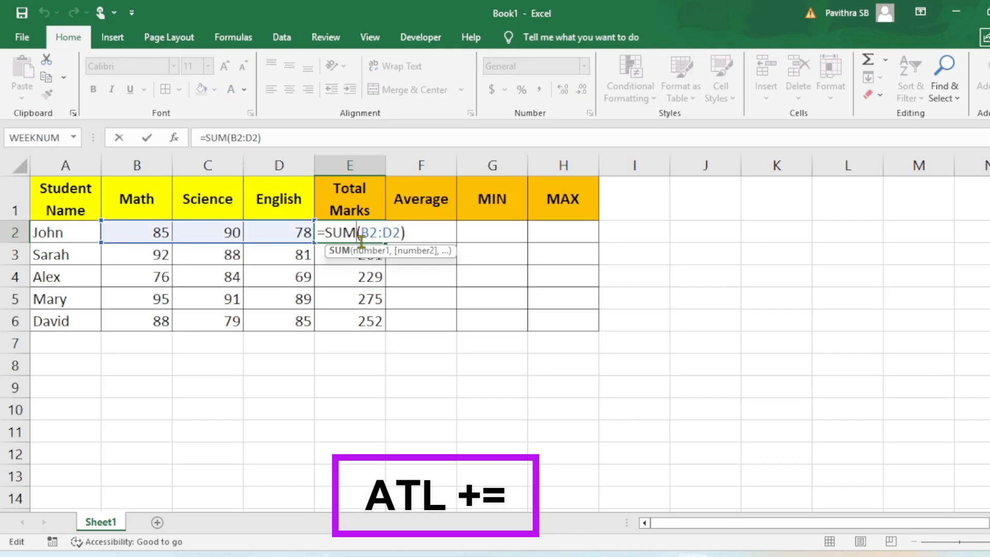
key(Escape)
double_click(362, 255)
key(Escape)
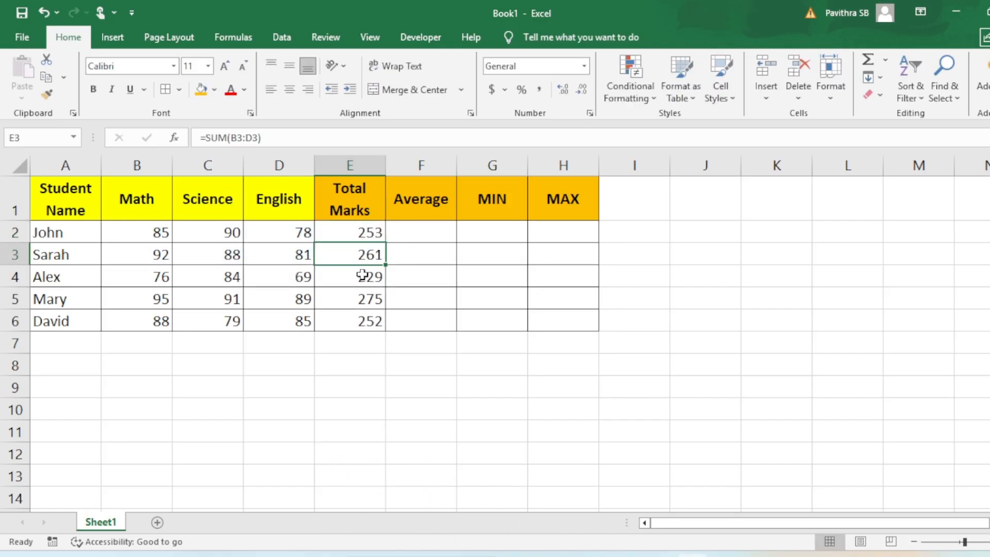
double_click(363, 277)
key(Escape)
double_click(364, 300)
key(Escape)
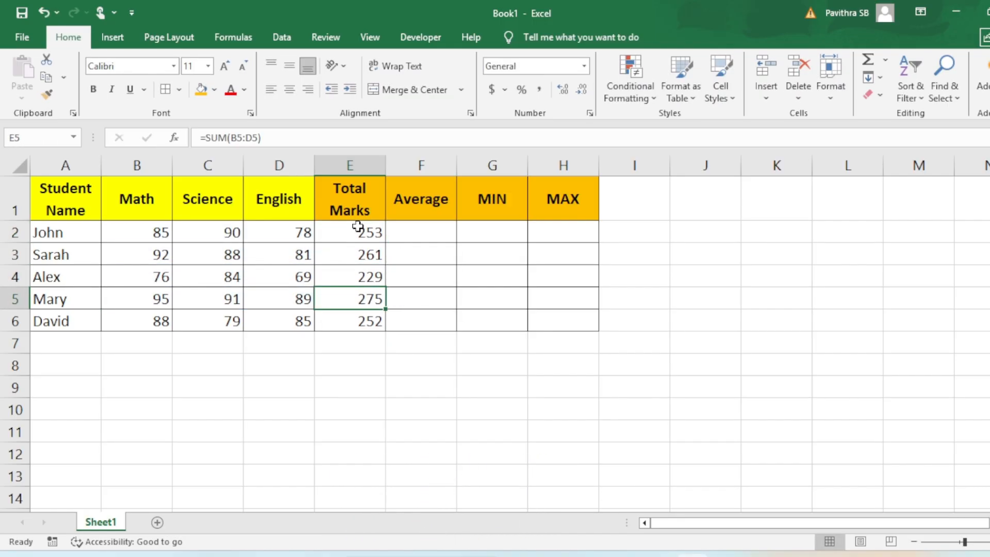
Clear the total formulas from the Total Marks cells E2:E6
click(358, 228)
key(shift+Down)
key(shift+Down)
key(shift+Down)
key(shift+Down)
key(shift+Down)
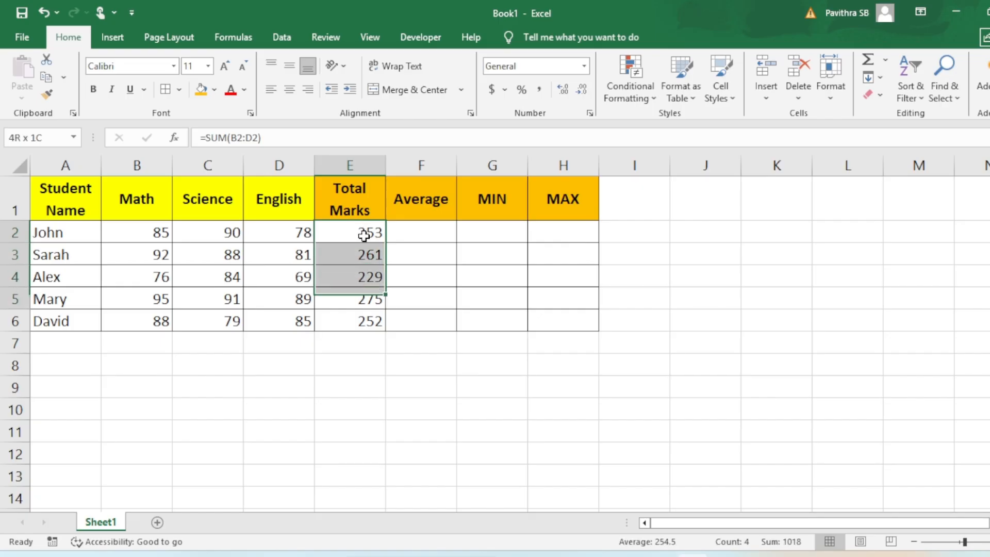
key(shift+Up)
key(Delete)
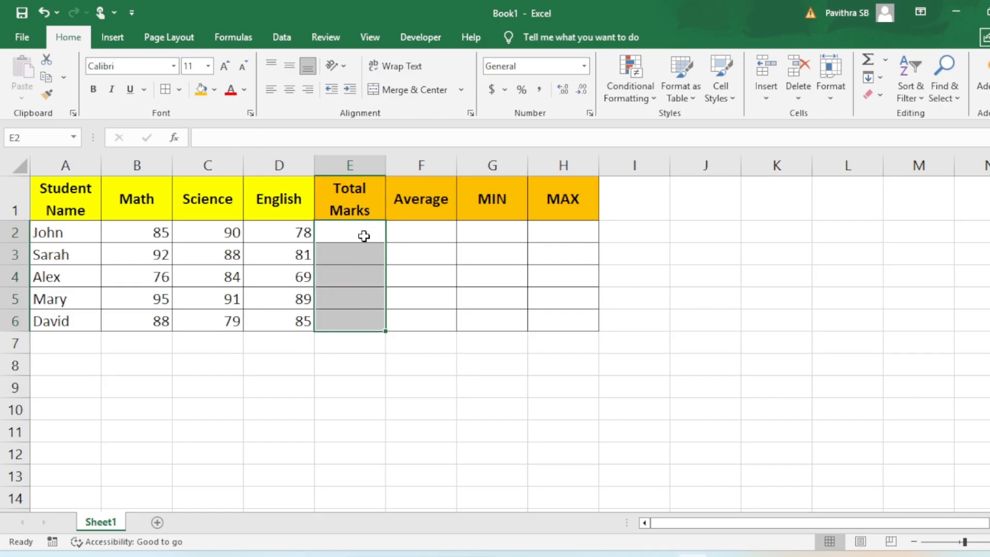
Select B2:E6 and apply AutoSum to total every student's marks in the Total Marks column at once
key(Left)
key(Left)
key(Left)
key(shift+Right)
key(shift+Right)
key(shift+Right)
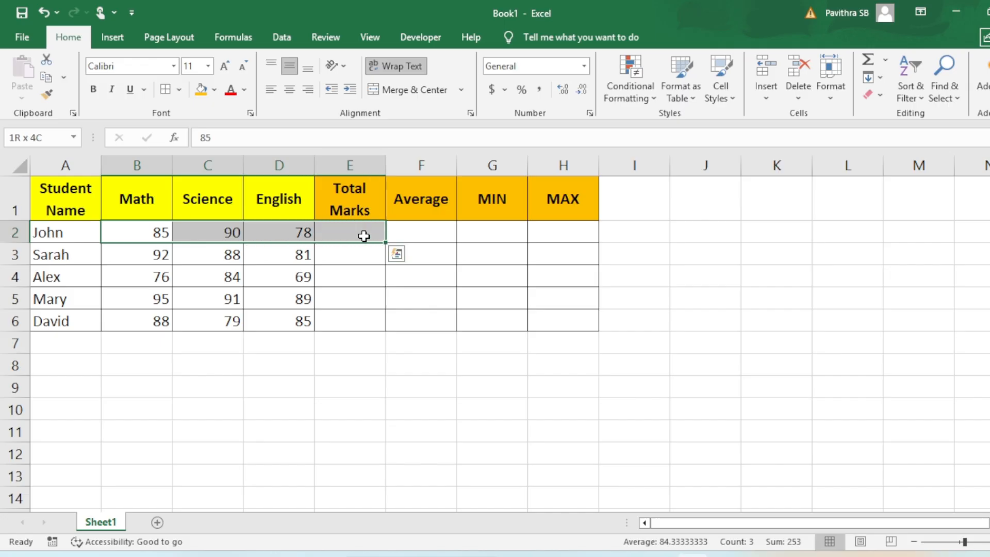
key(shift+Down)
key(shift+Down)
key(shift+Down)
key(shift+Down)
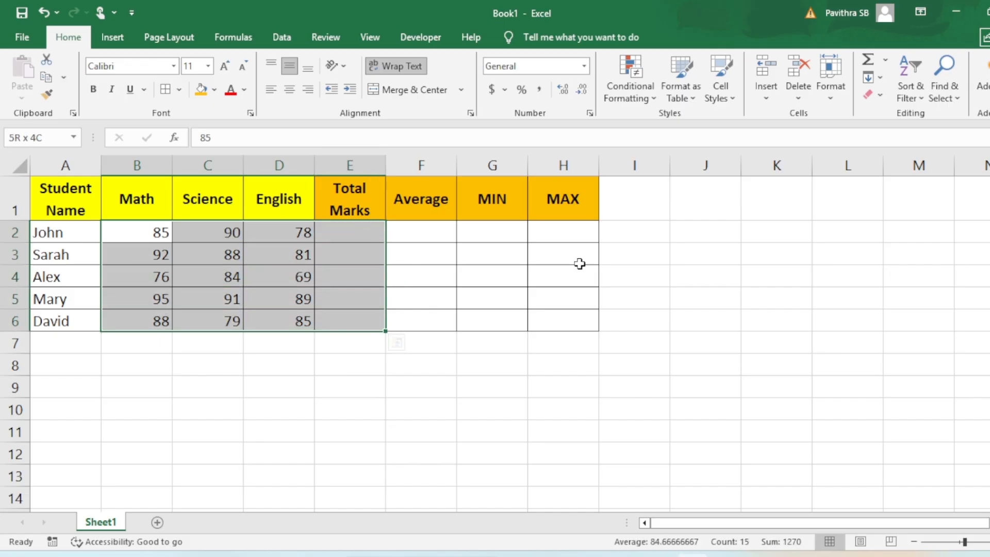
key(alt+equal)
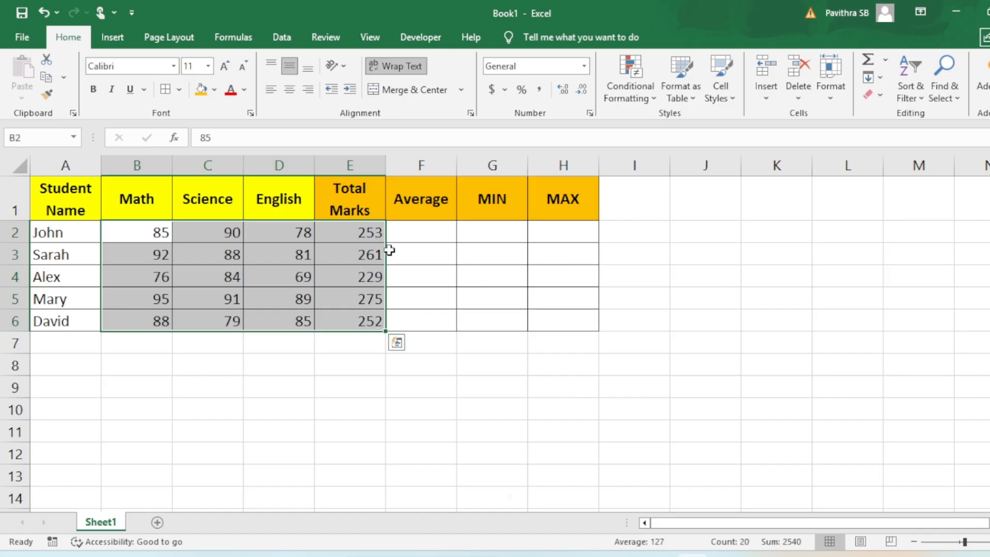
Inspect the AutoSum formulas in E2 through E6 to check which marks each one adds
click(354, 231)
double_click(357, 230)
click(358, 252)
double_click(358, 254)
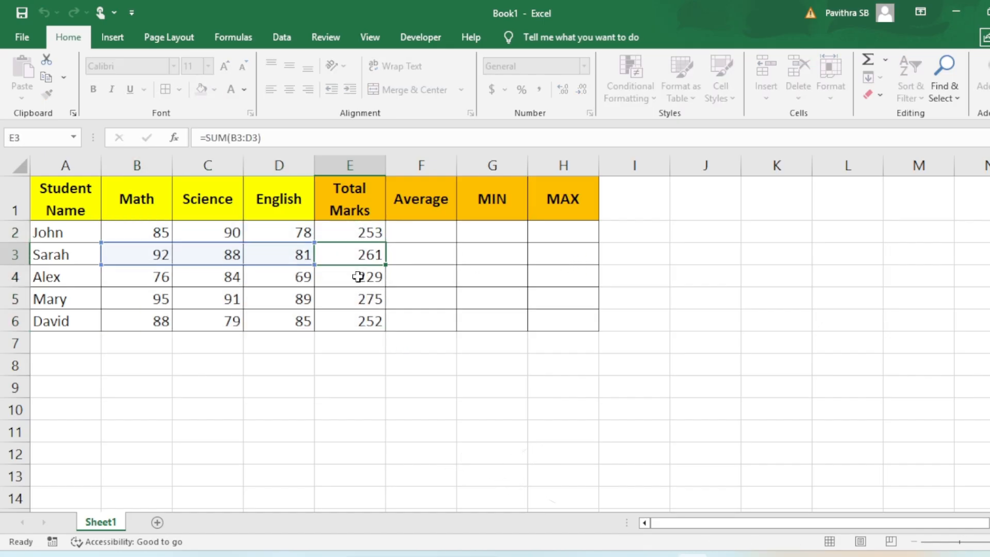
click(358, 276)
double_click(358, 279)
click(357, 297)
double_click(356, 297)
click(374, 322)
double_click(373, 322)
key(Escape)
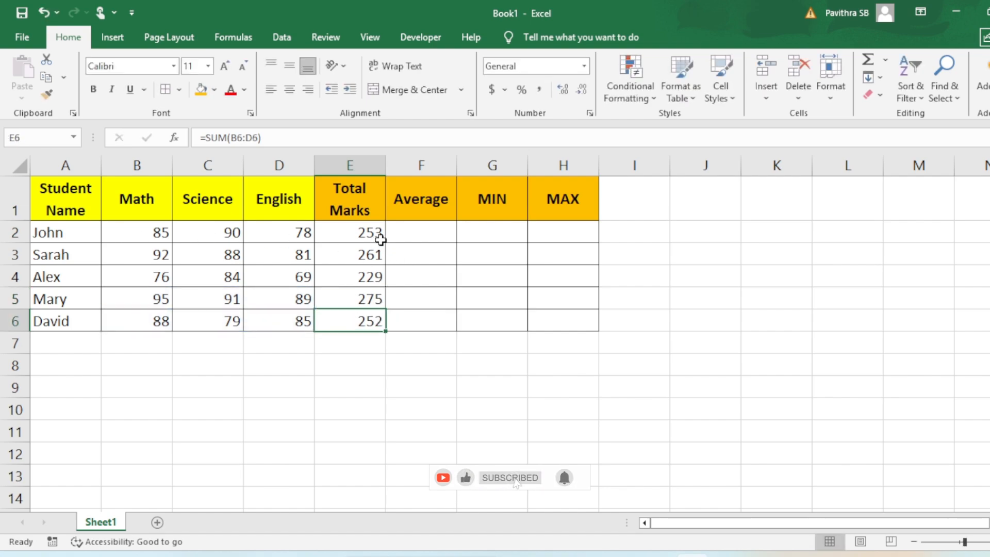
Enter =AVERAGE(B2:D2) in F2 to calculate the first student's average mark
click(421, 232)
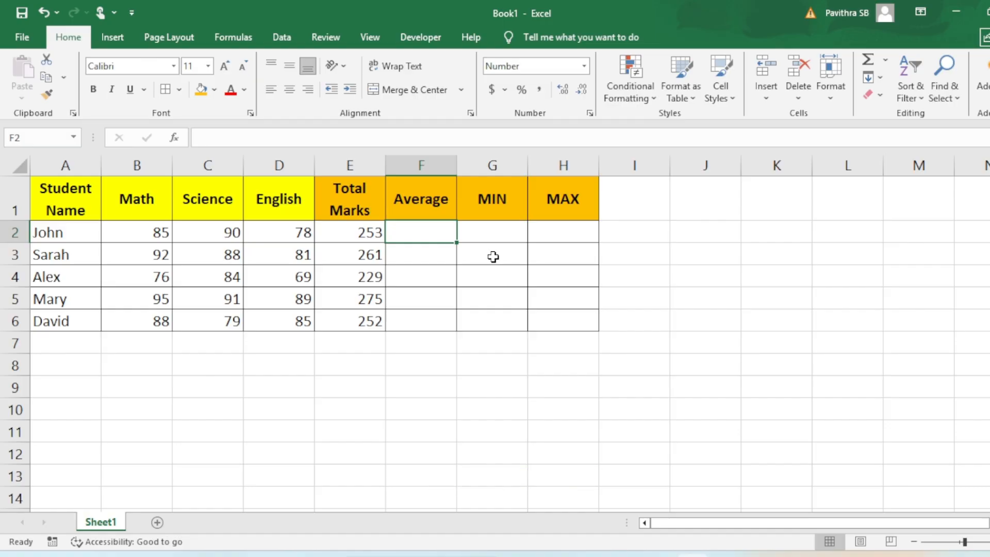
text(=)
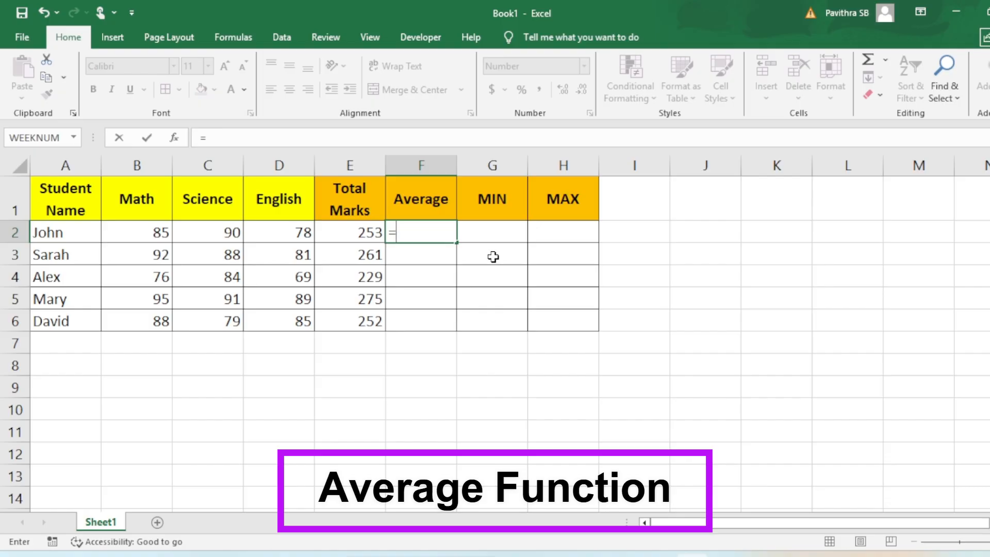
text(average)
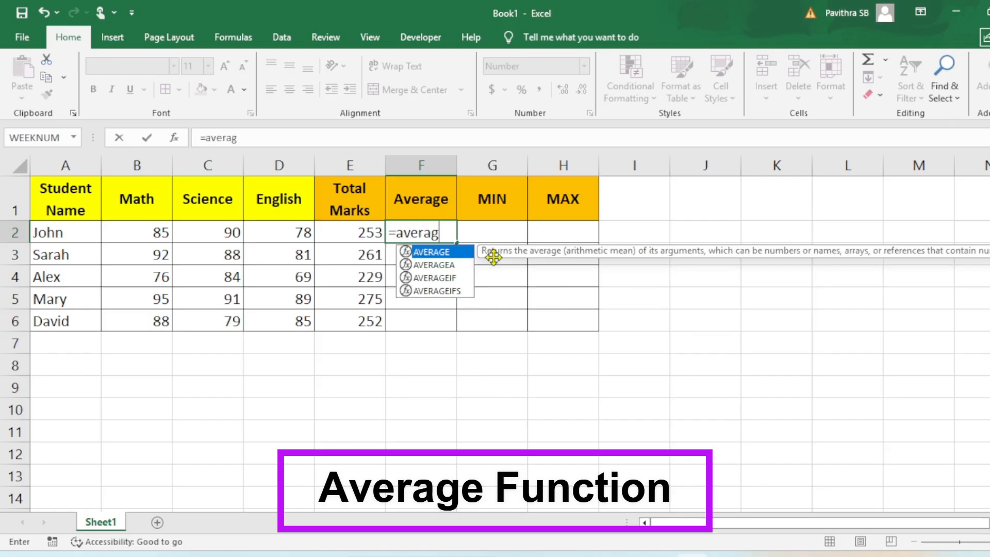
key(Tab)
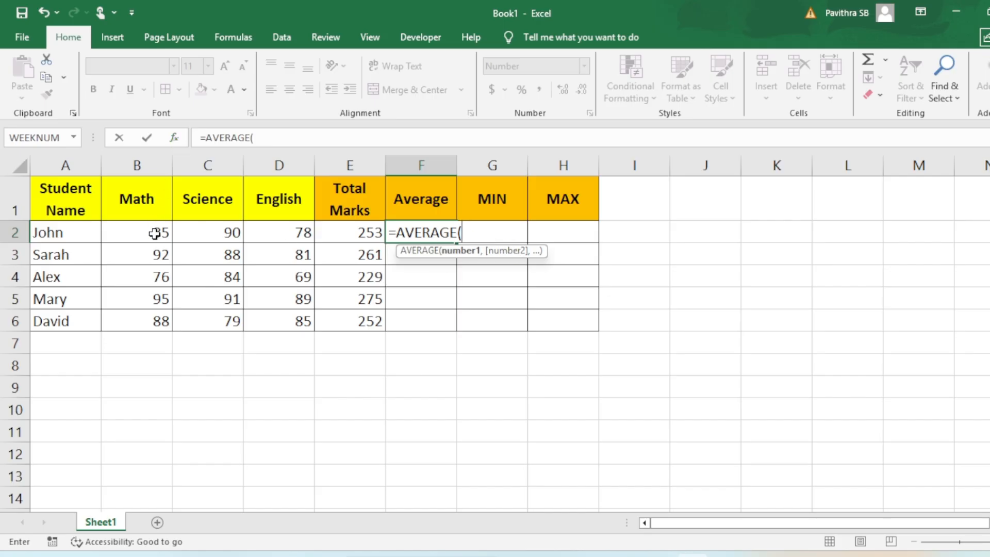
drag(155, 234, 271, 234)
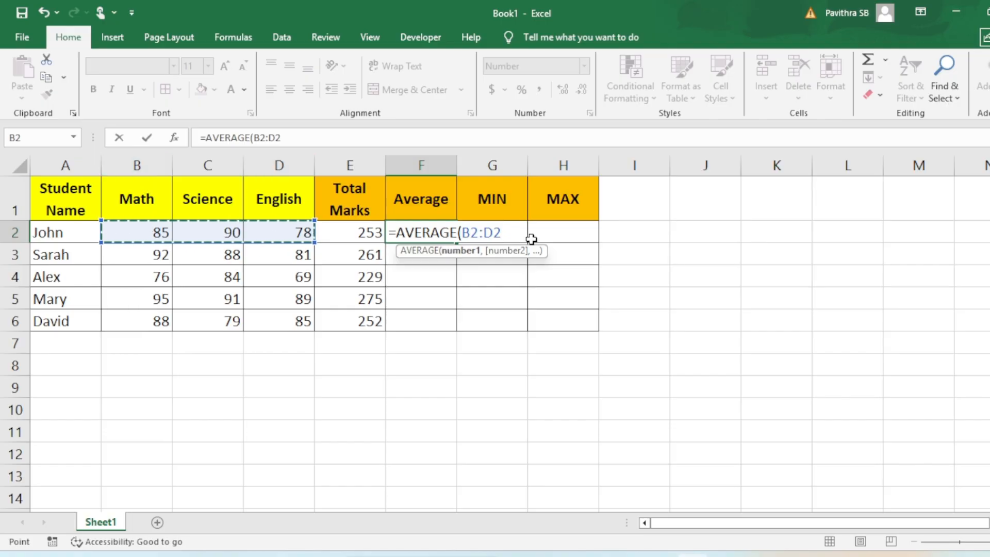
text())
key(Return)
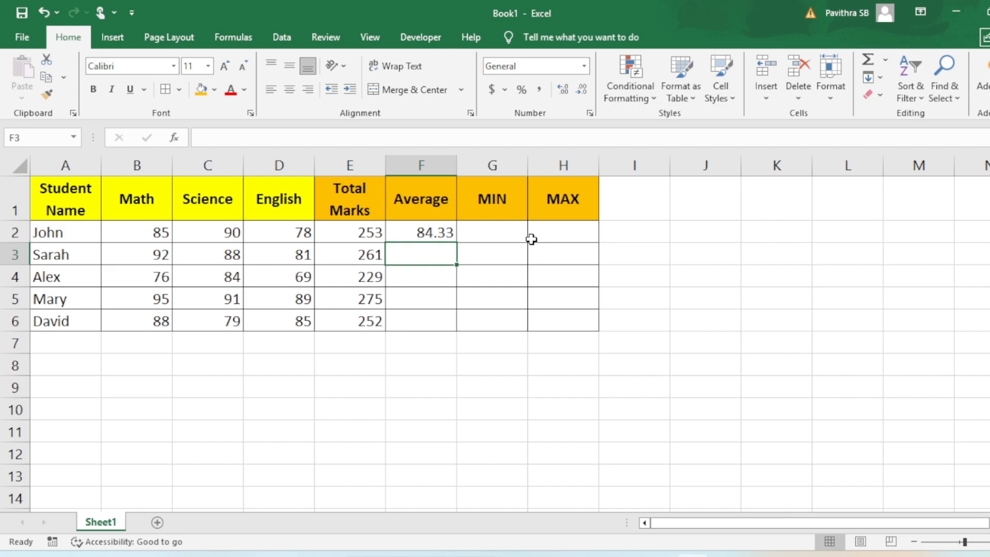
Fill the AVERAGE formula from F2 down through F6 for the remaining students
click(429, 235)
drag(437, 228, 432, 317)
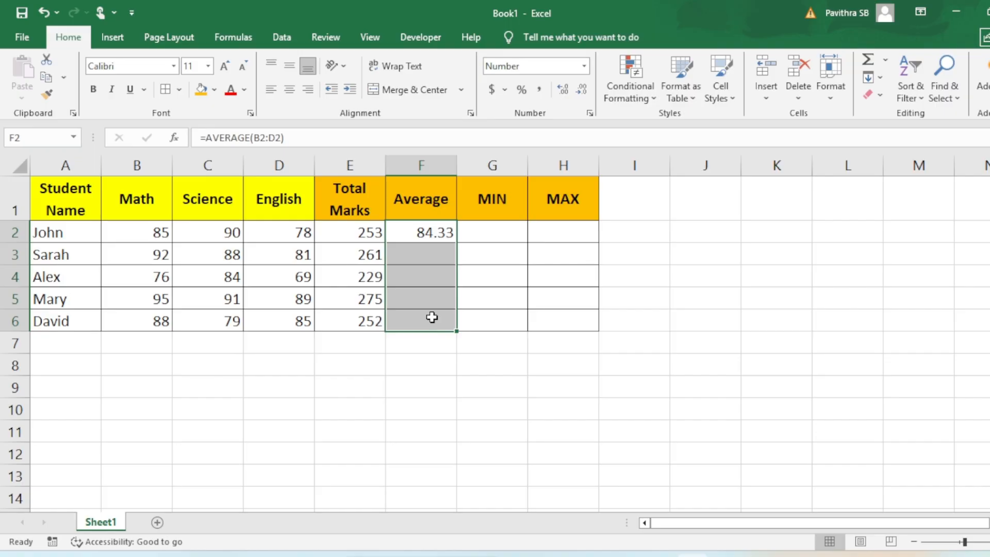
key(ctrl+d)
click(442, 239)
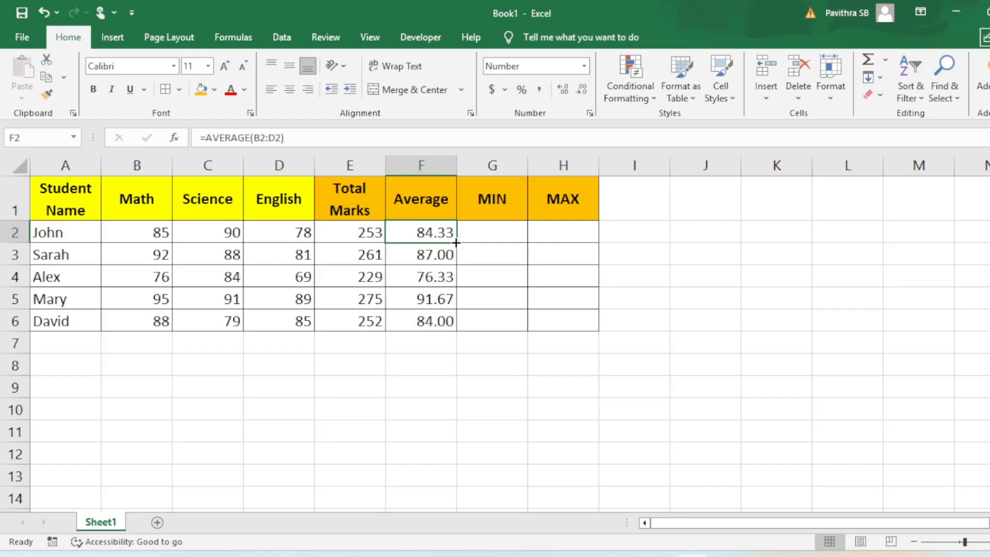
double_click(456, 242)
Review the averages in F3:F6 and compare the calculated average of B2:D2 with the result in F2
drag(441, 255, 444, 317)
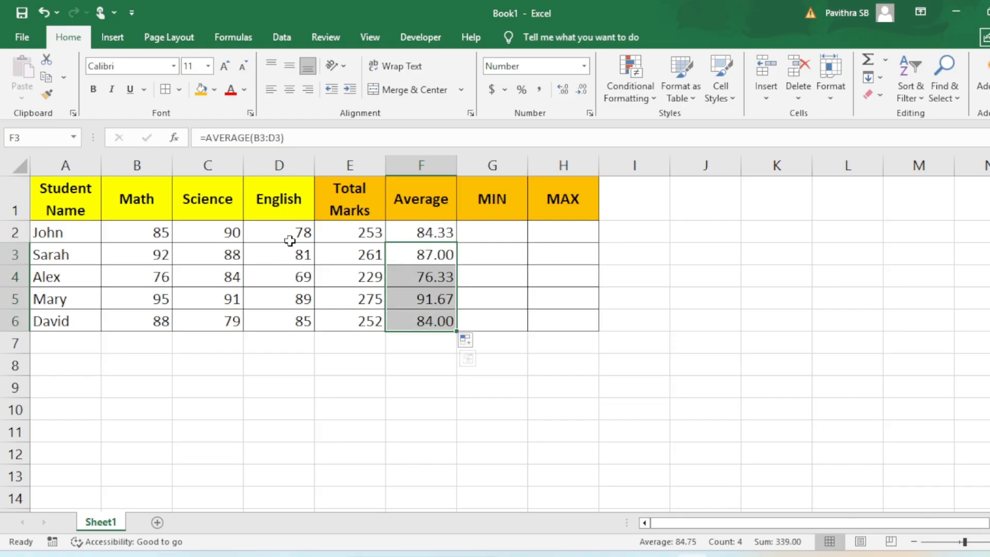
drag(142, 232, 277, 237)
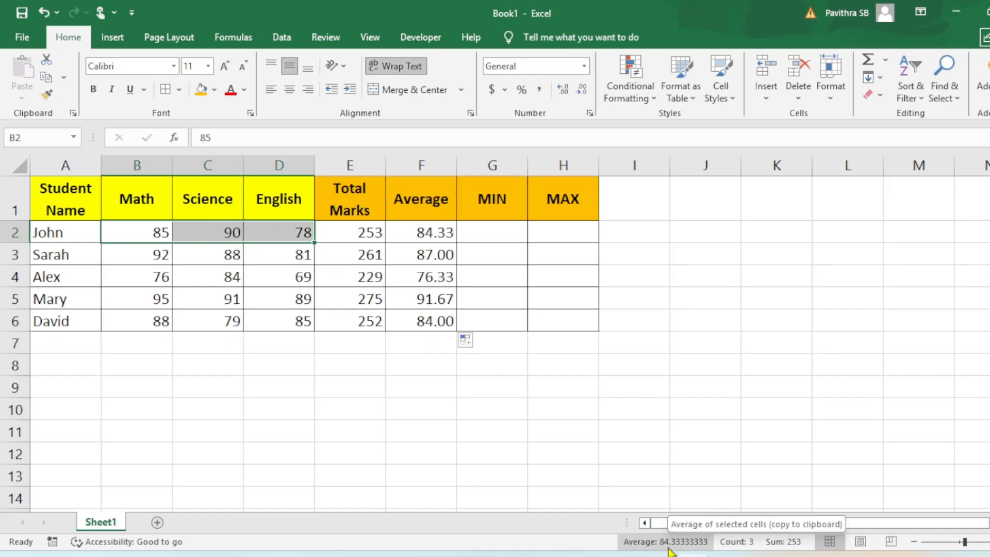
click(431, 235)
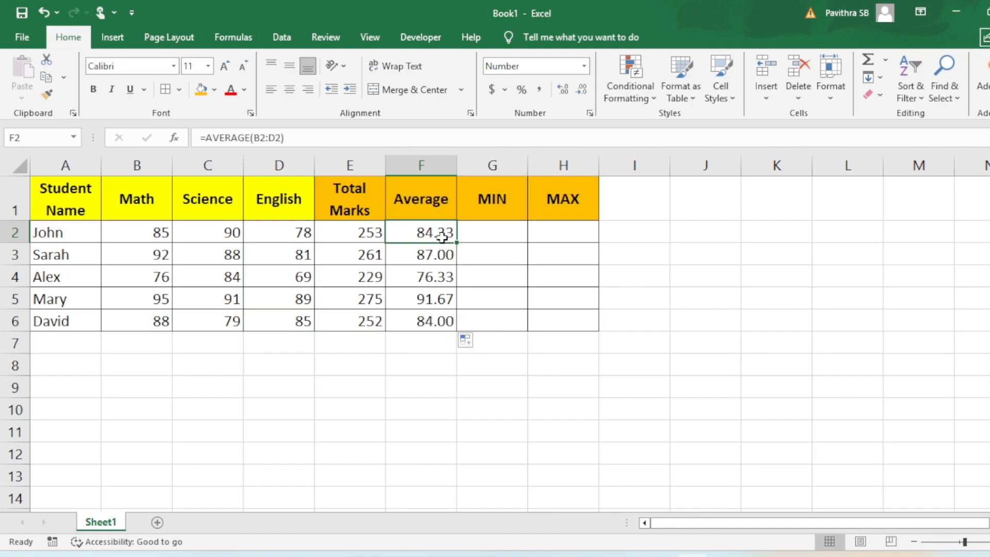
Examine the first student's marks in B2:D2, from which the MIN value in G2 is determined
click(493, 237)
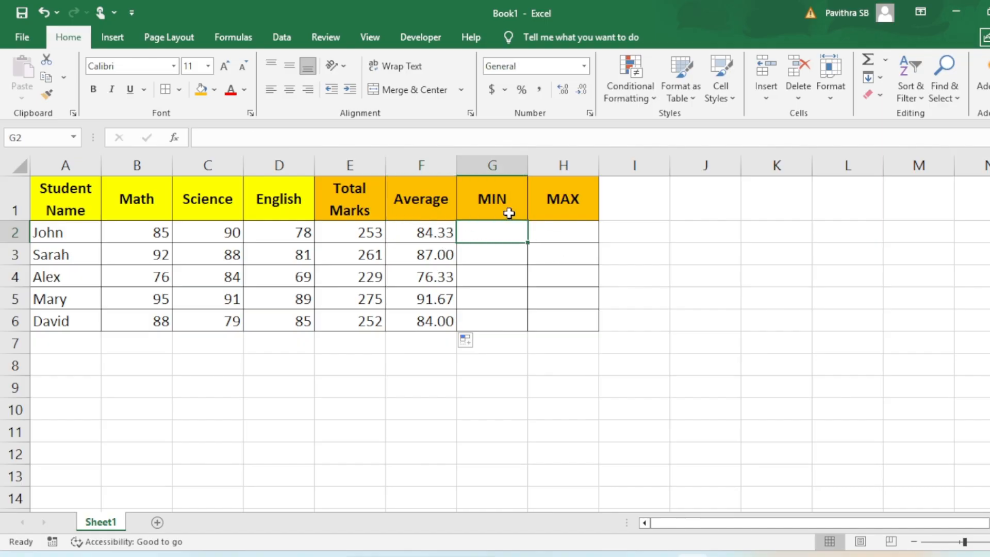
drag(138, 236, 276, 231)
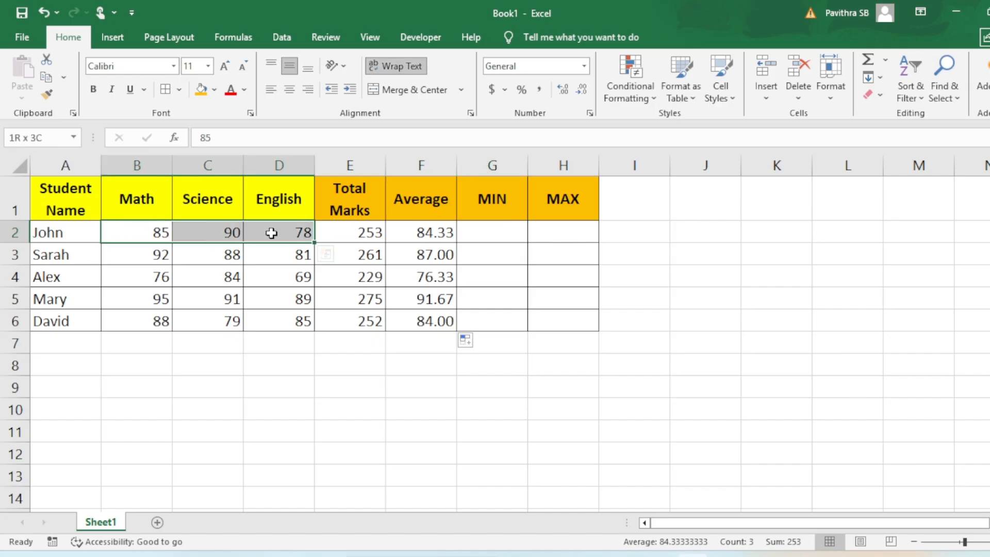
click(487, 227)
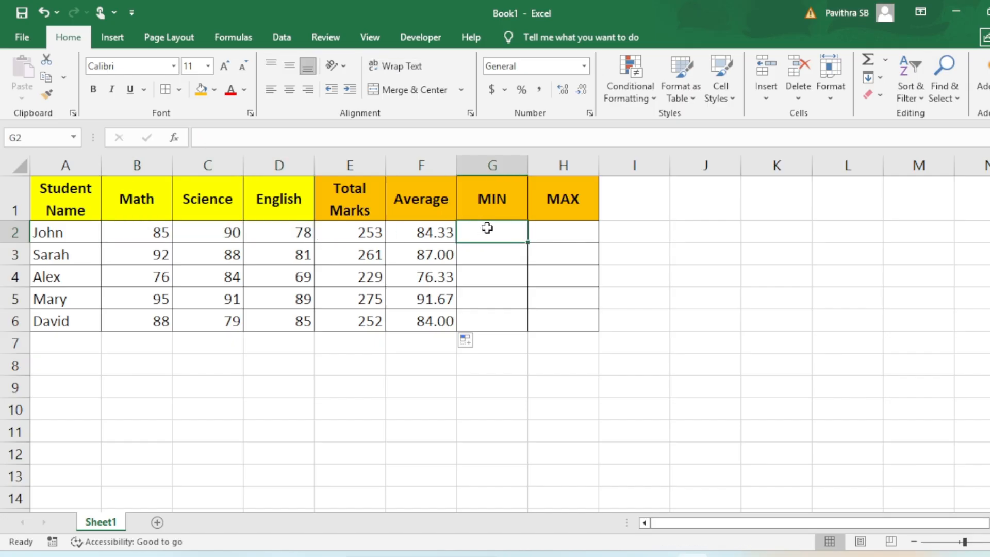
drag(150, 234, 285, 233)
click(285, 233)
Enter =MIN(B2:D2) in G2 to find the first student's lowest mark
click(501, 233)
text(=)
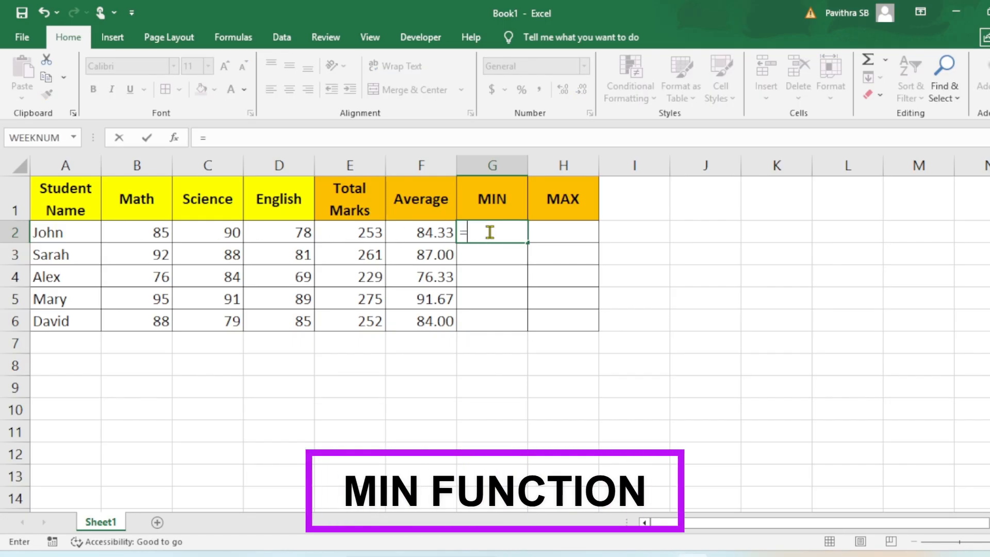
text(mi)
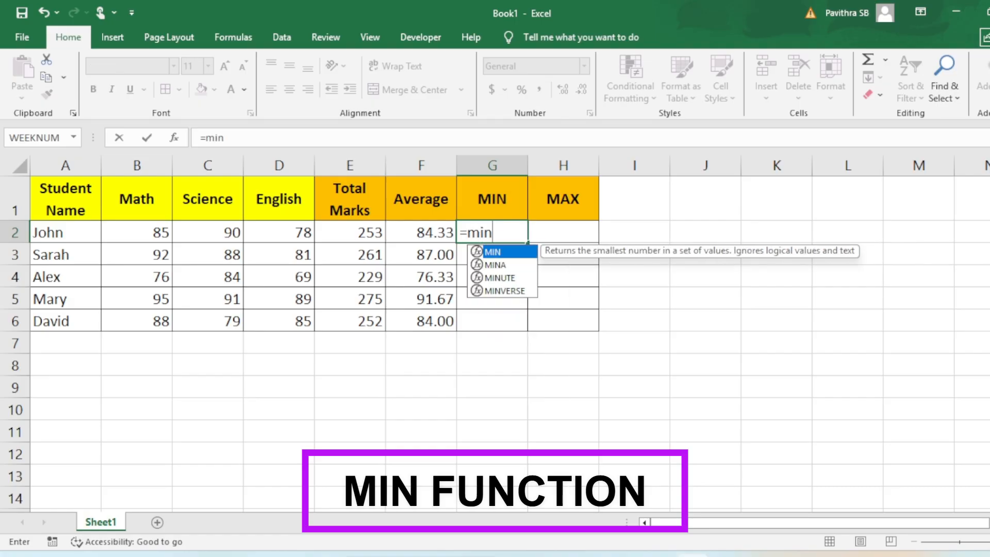
text(n)
key(Tab)
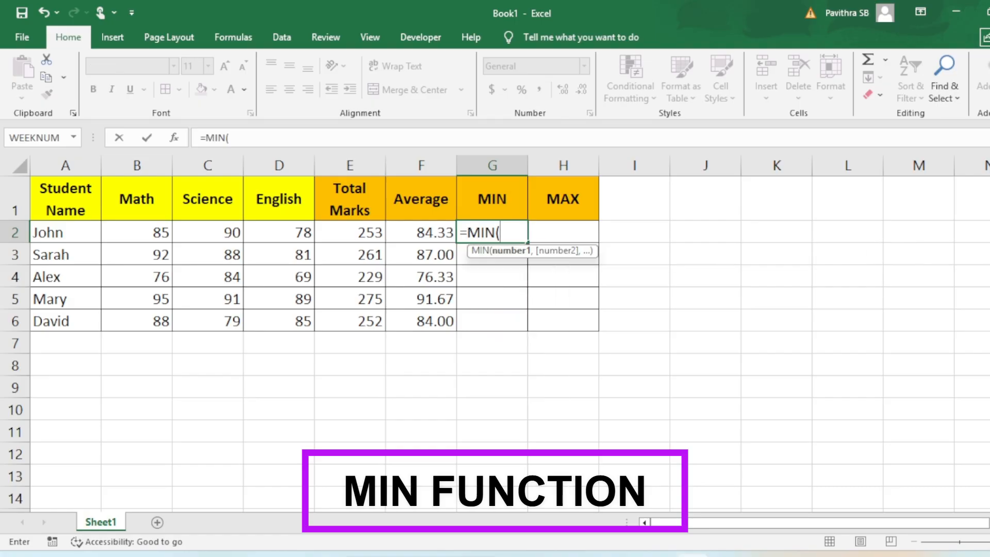
drag(159, 230, 287, 233)
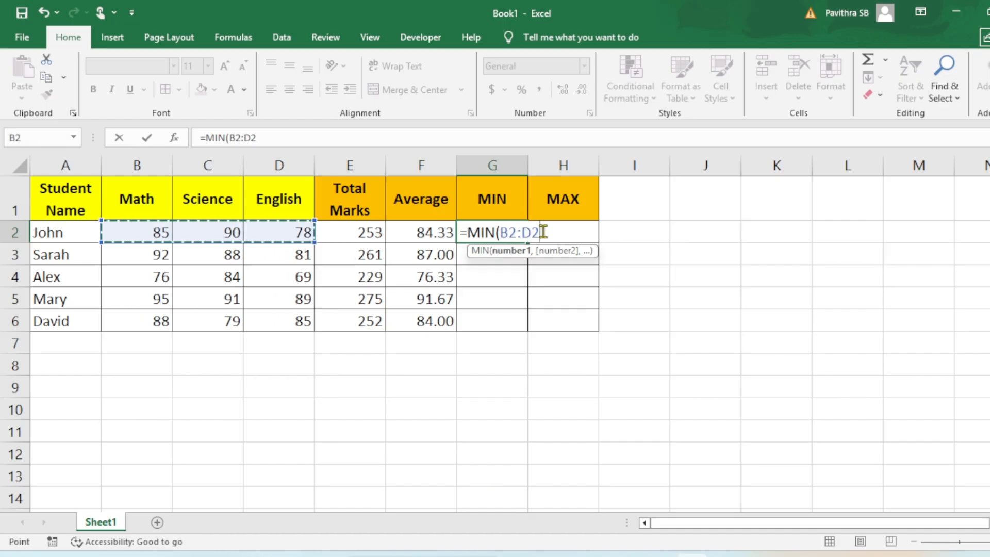
text())
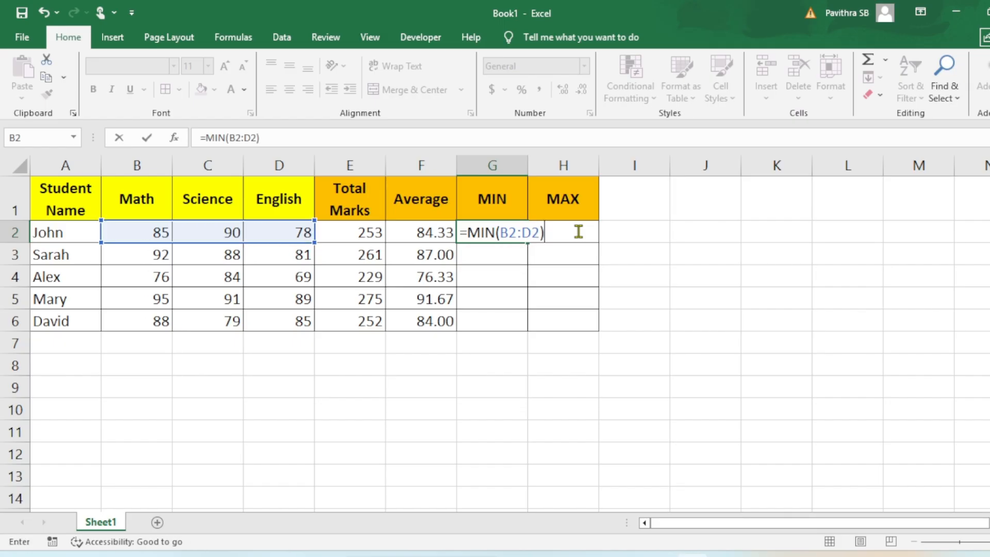
key(Return)
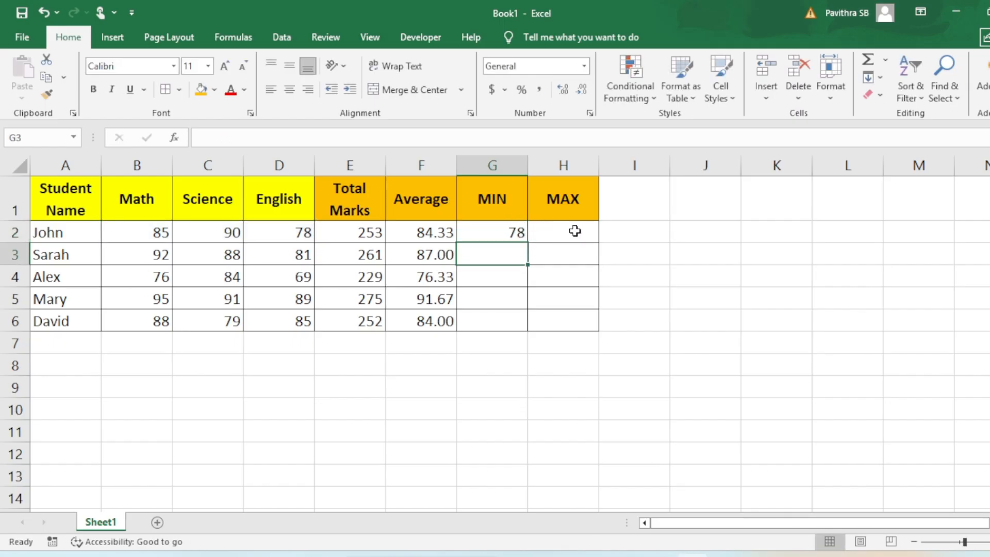
Compare the MIN result in G2 with the first student's three marks in B2:D2
click(490, 235)
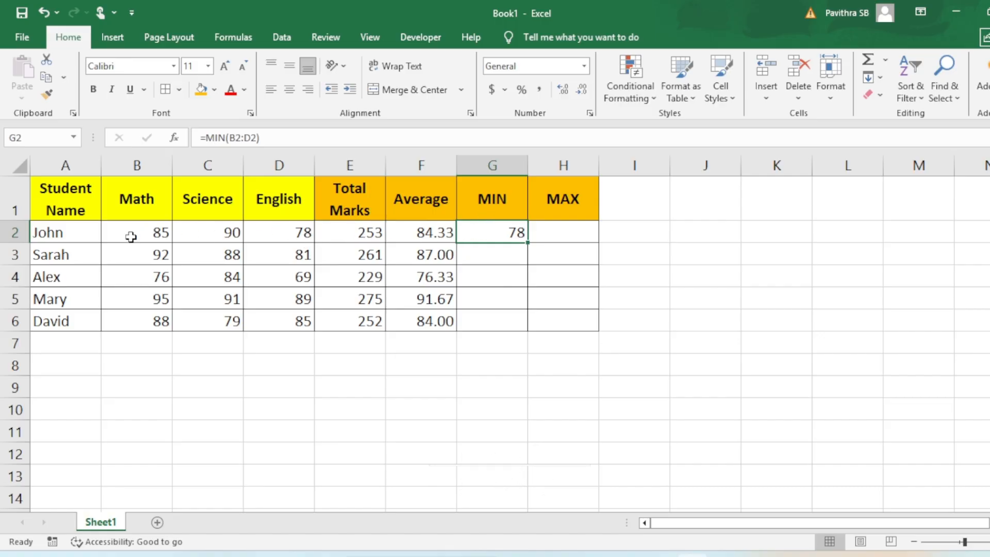
drag(132, 232, 276, 230)
click(525, 237)
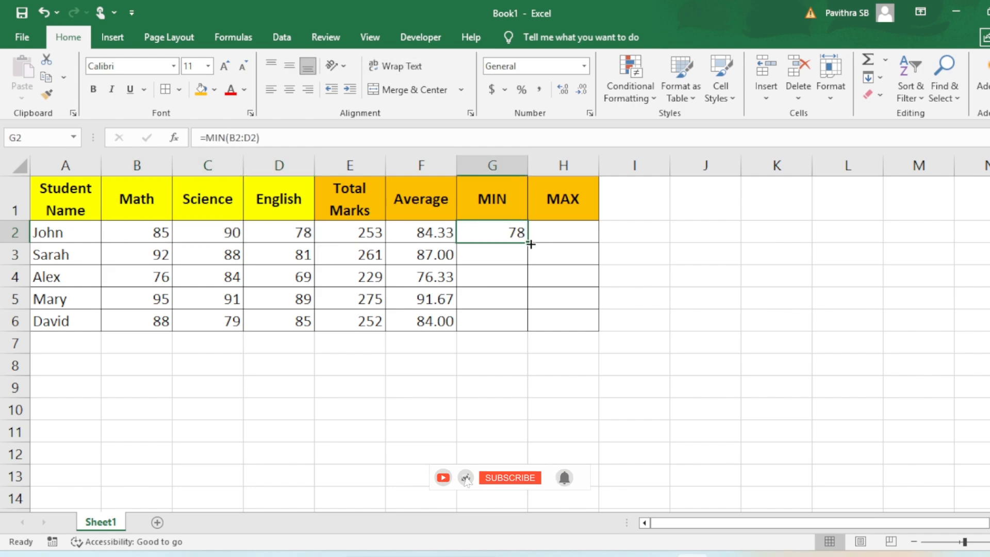
drag(141, 233, 266, 234)
Fill the MIN formula from G2 down through G6 and cancel any accidental replacement of existing data
click(482, 234)
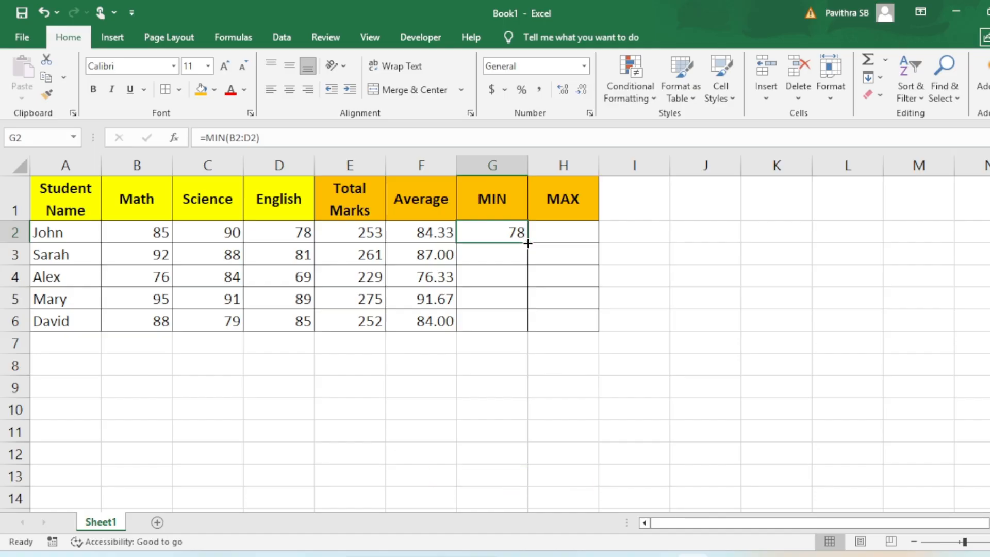
mouse_move(528, 243)
mouse_down()
mouse_move(526, 325)
mouse_move(517, 320)
mouse_move(517, 238)
mouse_up()
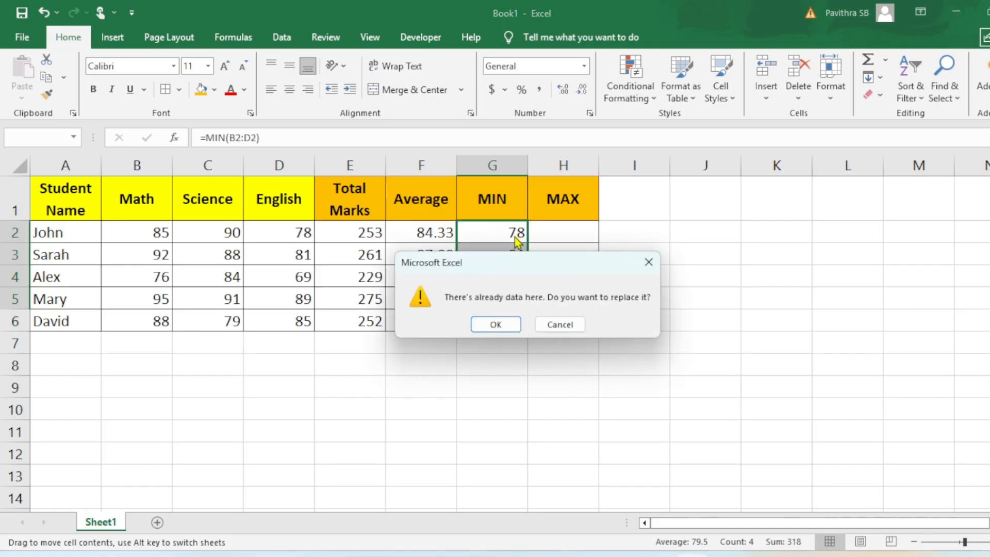
key(Escape)
Check the MIN formulas in G6, G3 and G2, and compare G3 with the English mark in D3
click(510, 327)
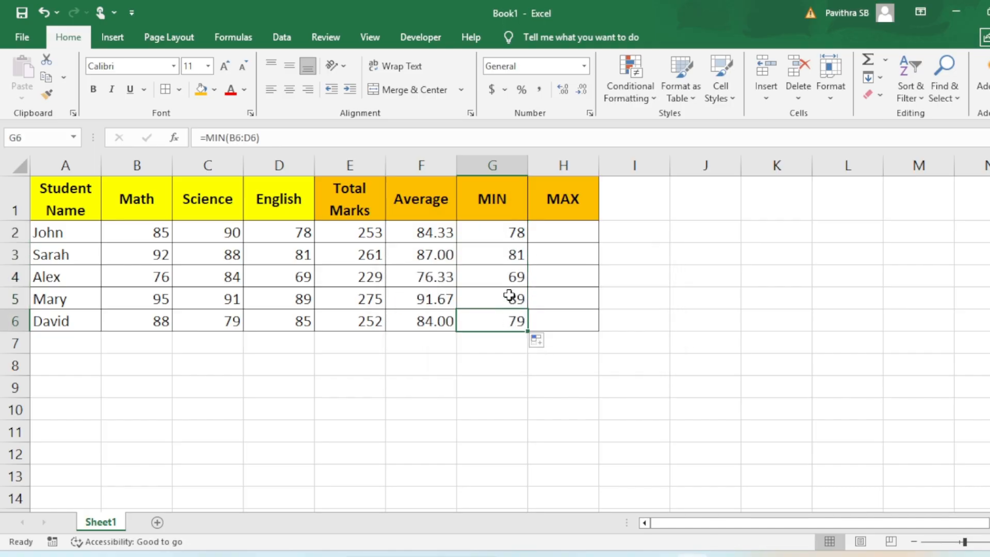
click(505, 254)
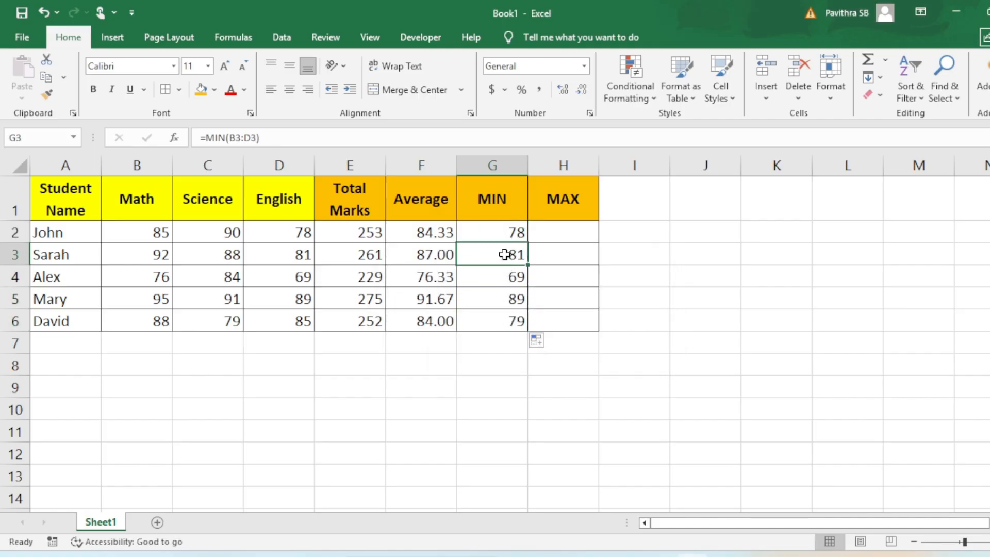
click(506, 226)
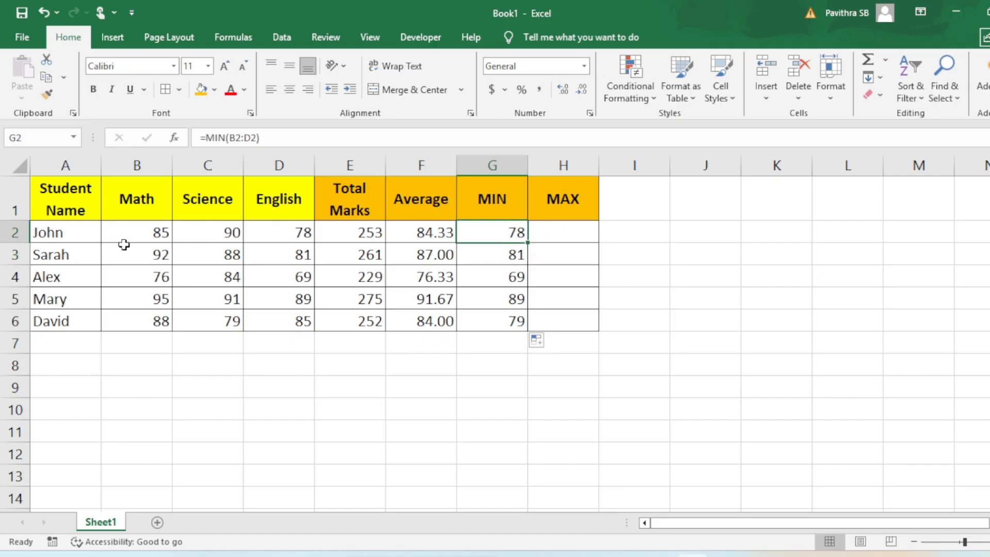
double_click(511, 239)
key(Escape)
click(472, 255)
click(286, 258)
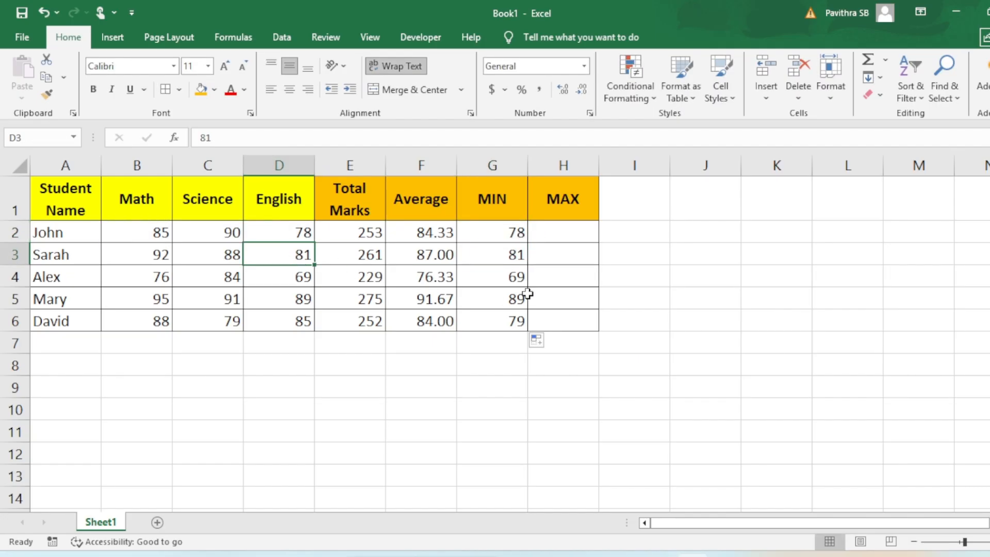
Compare the MIN results in G4, G5 and G6 with the subject marks in D4, D5 and C6
click(511, 283)
click(288, 279)
click(495, 301)
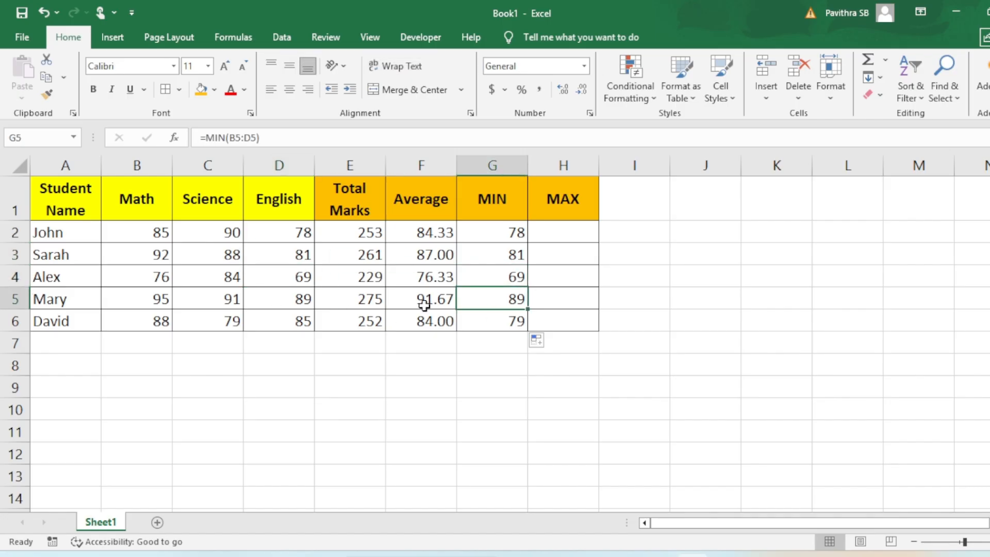
click(288, 302)
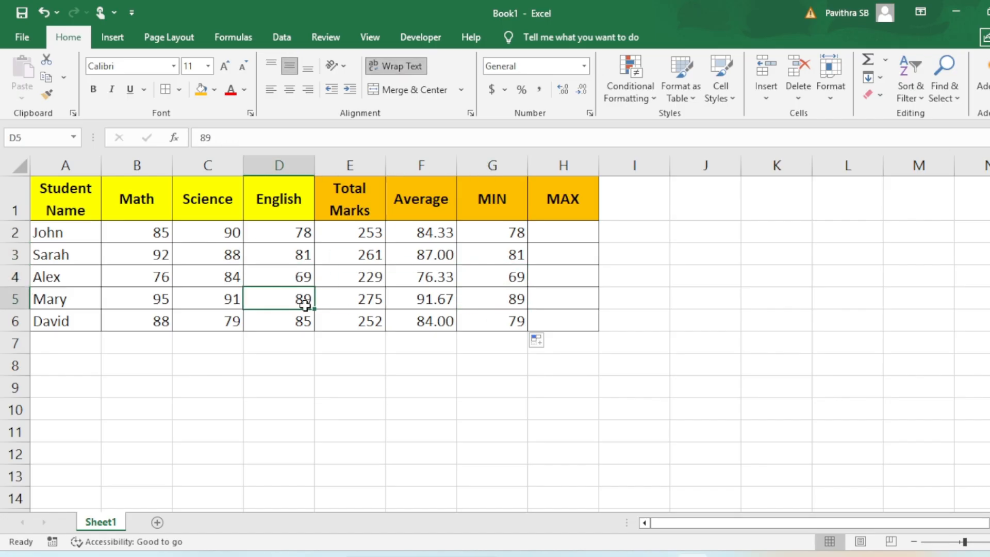
click(488, 318)
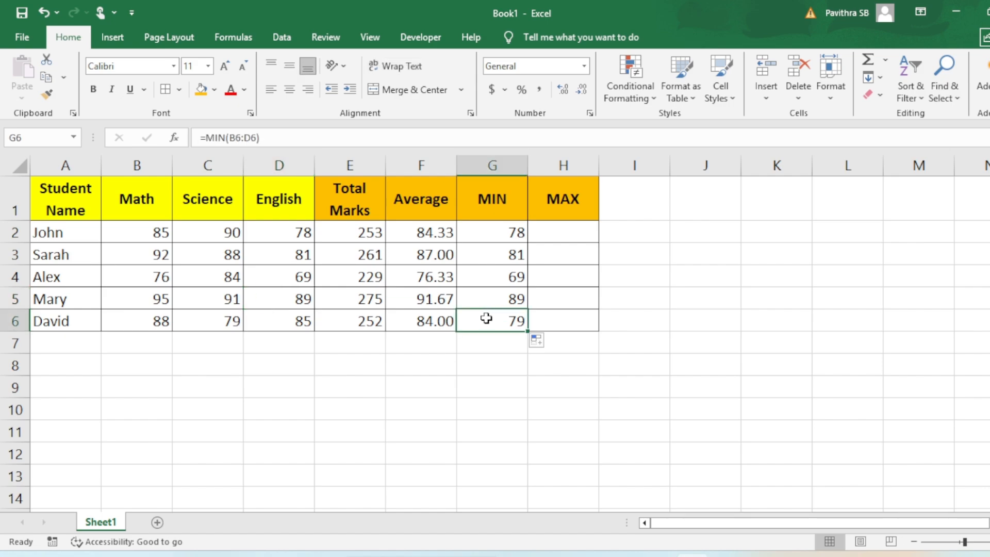
click(225, 318)
Enter =MAX(B2:D2) in H2 to find the first student's highest mark
click(553, 238)
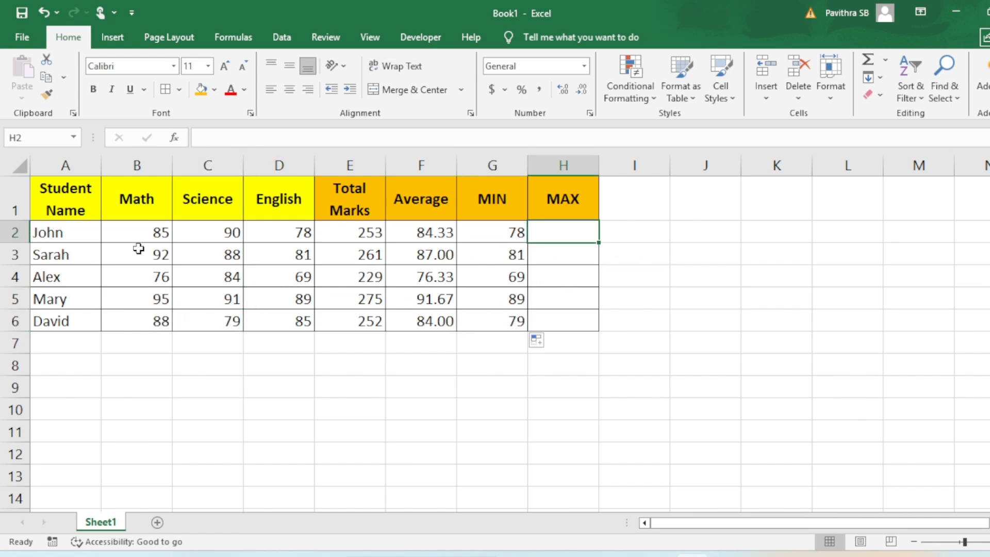
drag(146, 235, 291, 233)
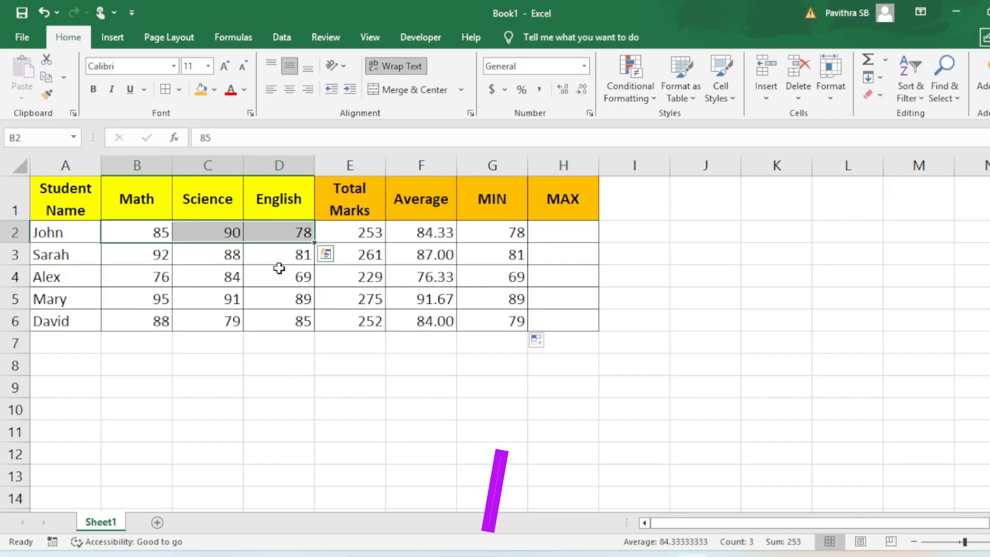
click(230, 236)
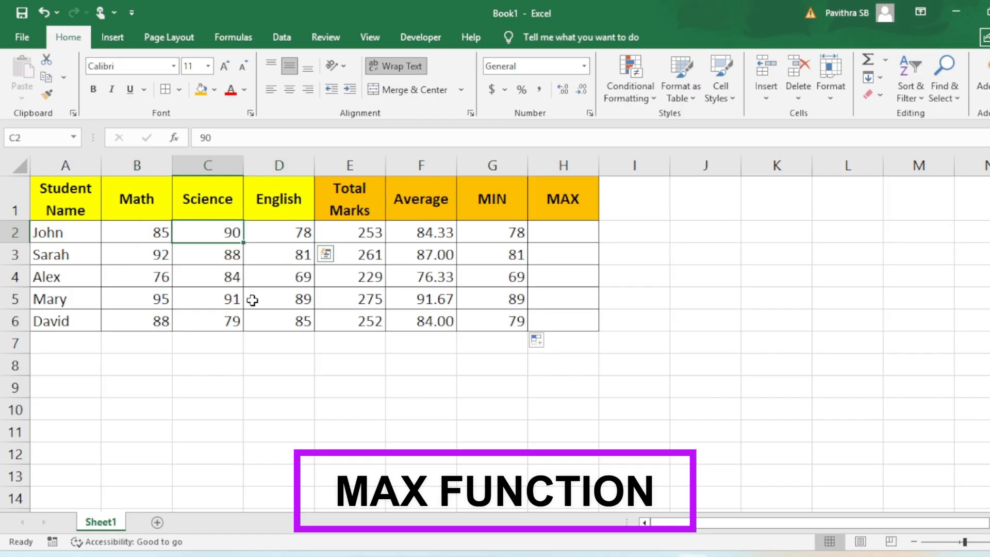
click(542, 236)
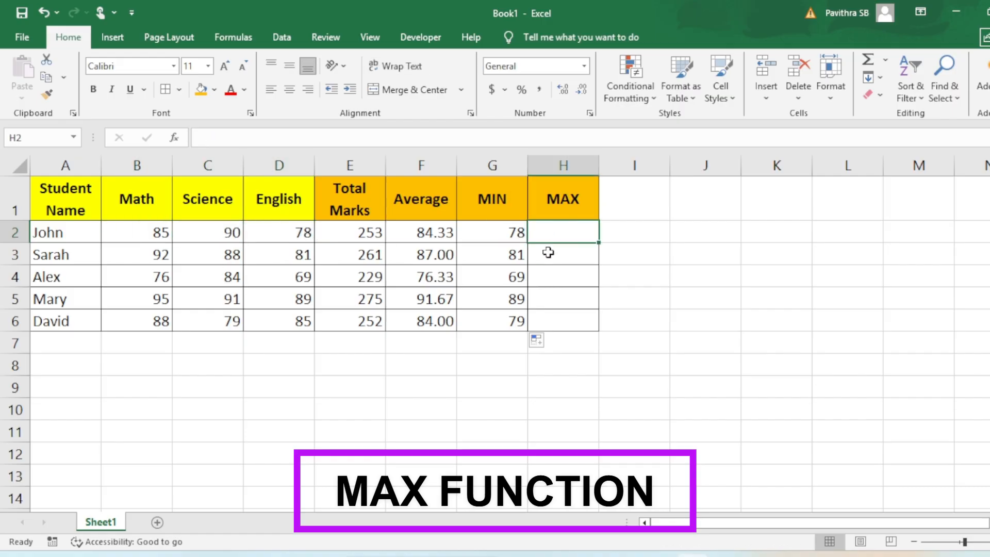
text(=)
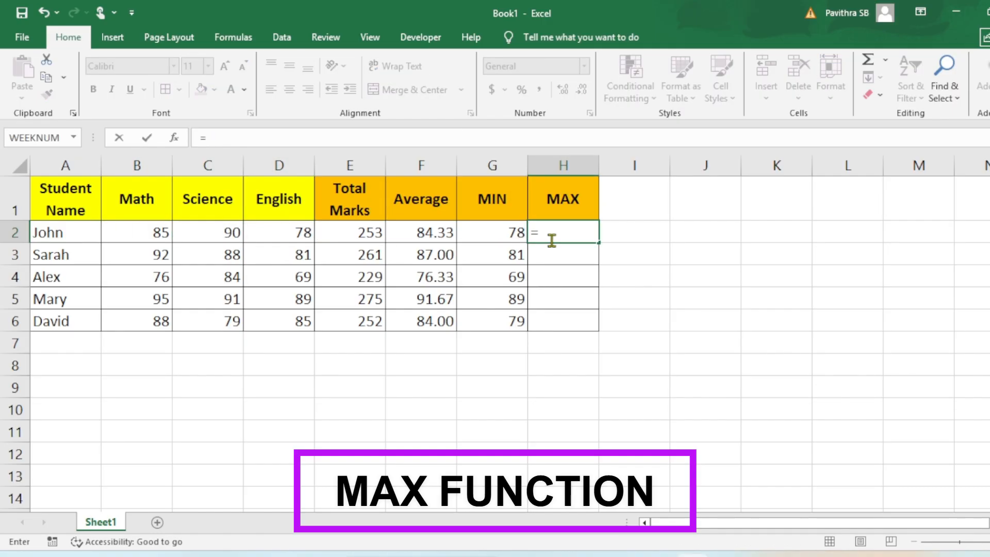
text(max)
key(Tab)
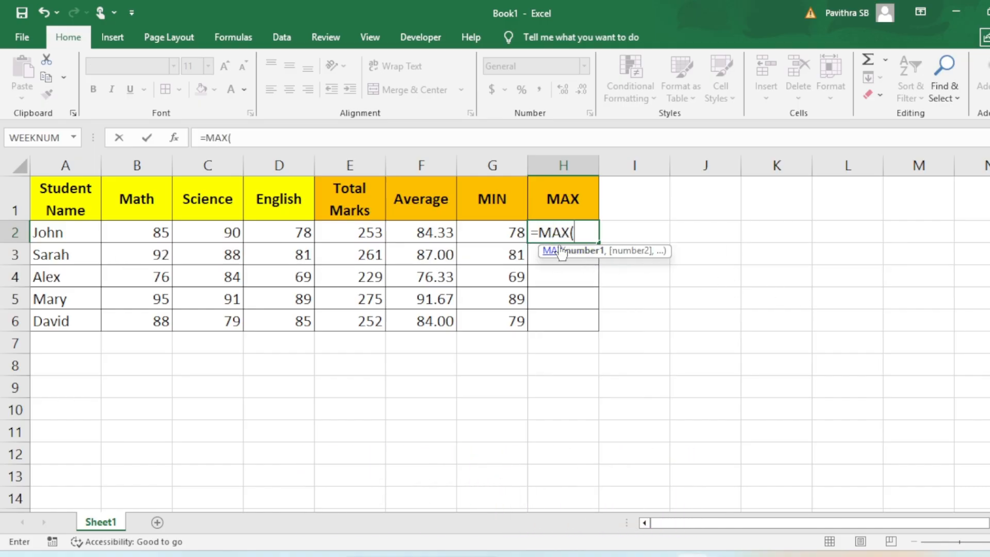
drag(130, 233, 277, 233)
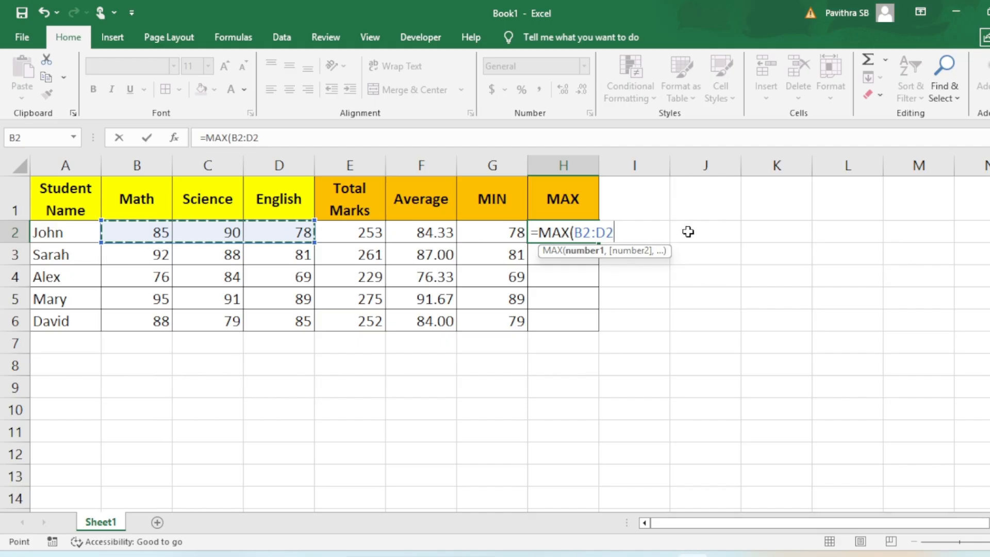
text())
key(Return)
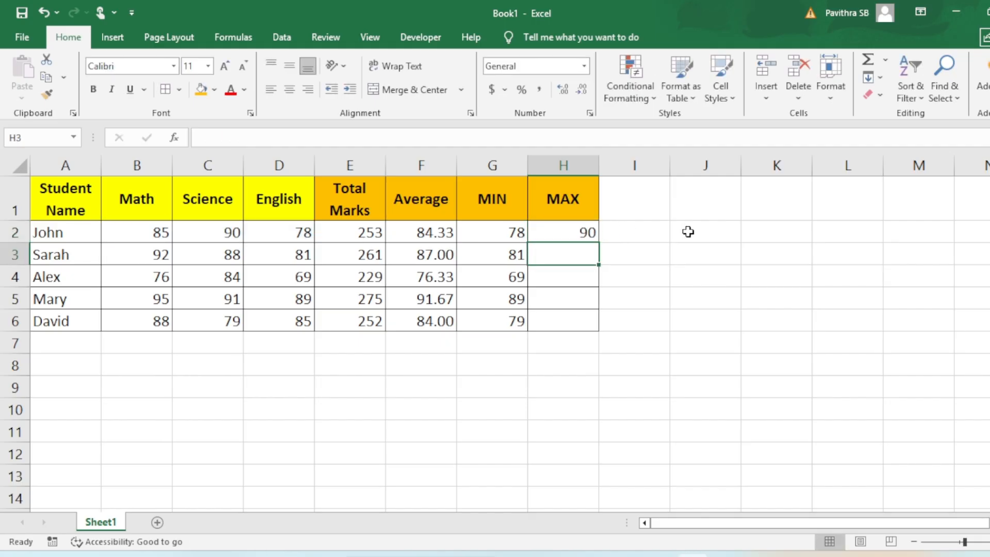
Check the MAX result in H2 against the Science mark in C2 and fill the formula down through H6
click(212, 232)
click(592, 234)
click(232, 235)
click(592, 234)
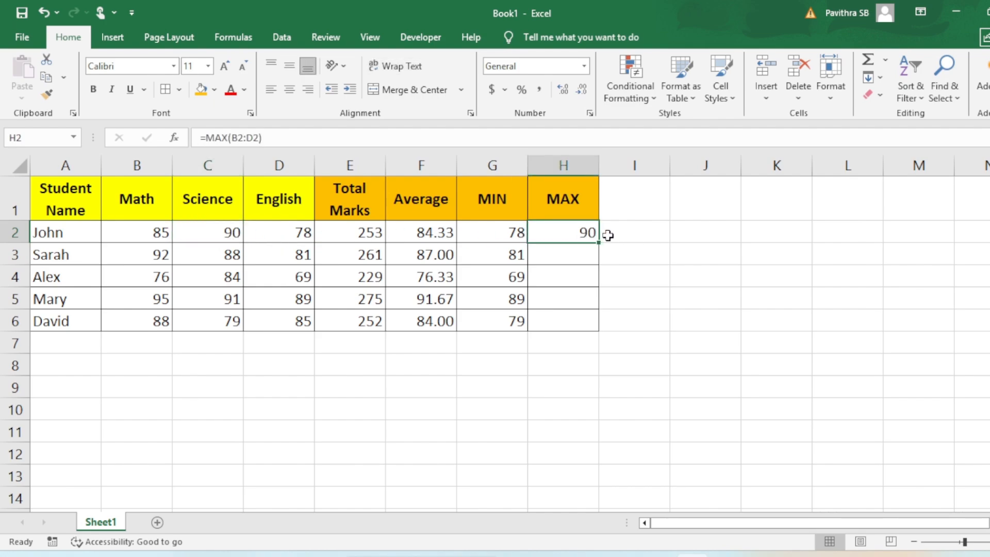
drag(599, 244, 583, 228)
Compare the MAX results from H6 up to H2 with each student's subject marks, and select the calculated range E2:H6
click(570, 319)
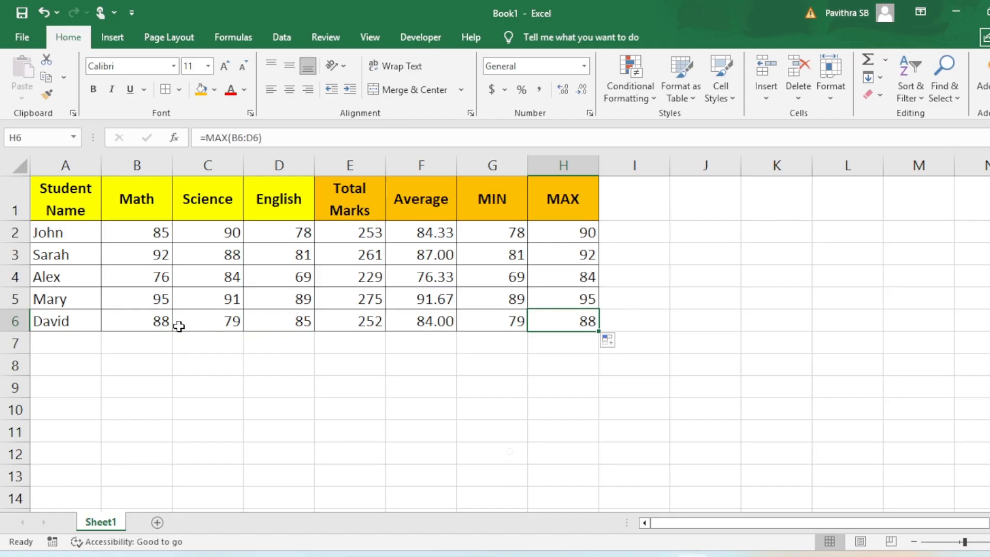
click(158, 327)
click(591, 297)
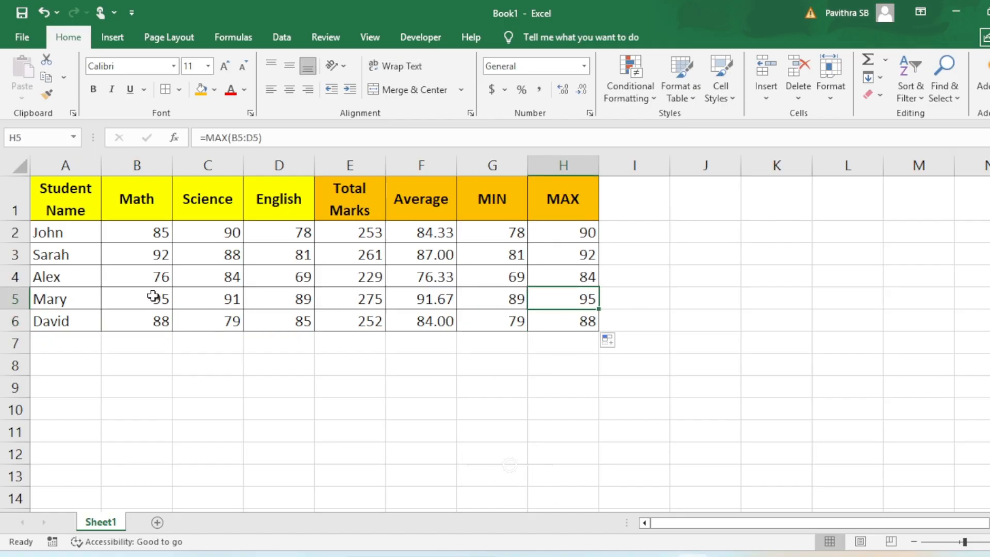
click(135, 295)
click(544, 276)
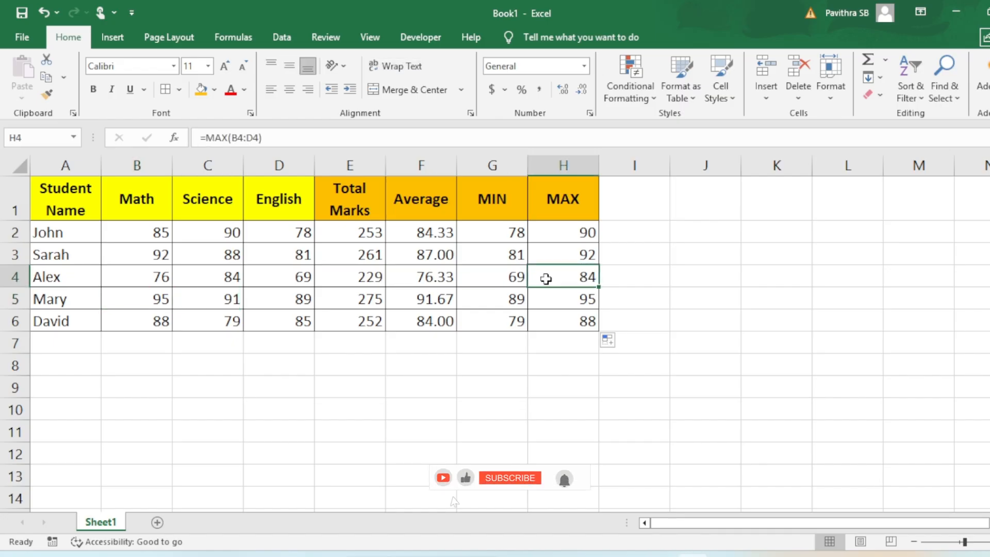
click(233, 276)
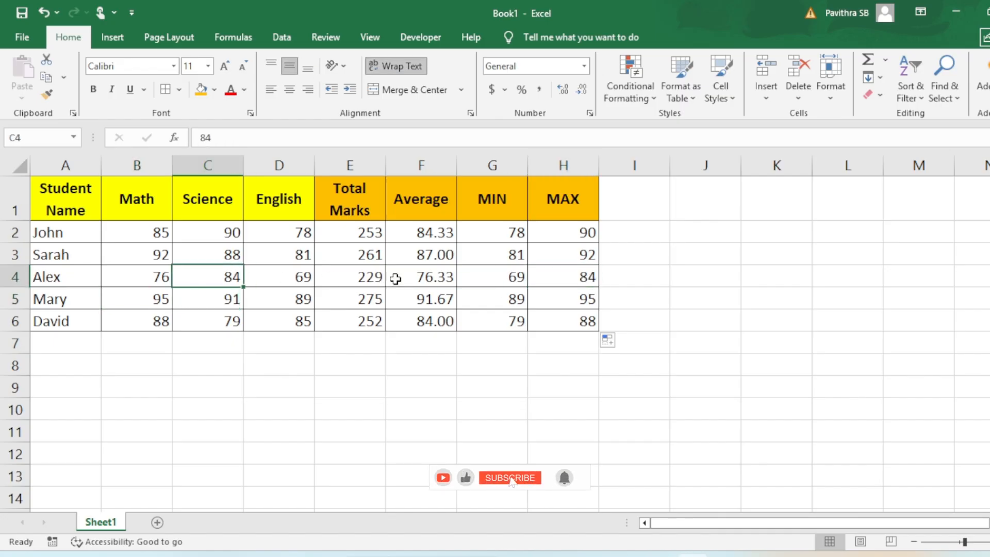
click(581, 255)
click(136, 257)
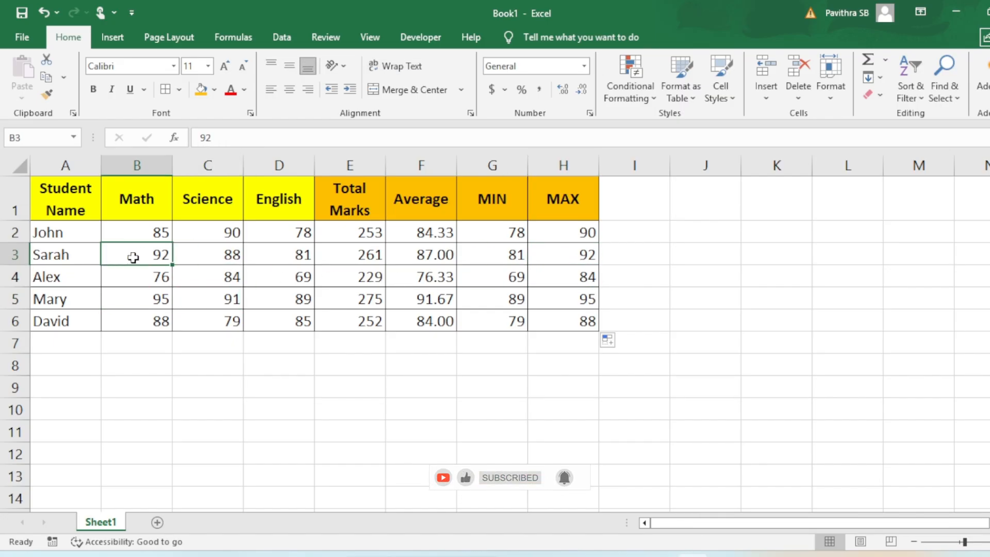
click(572, 232)
click(217, 232)
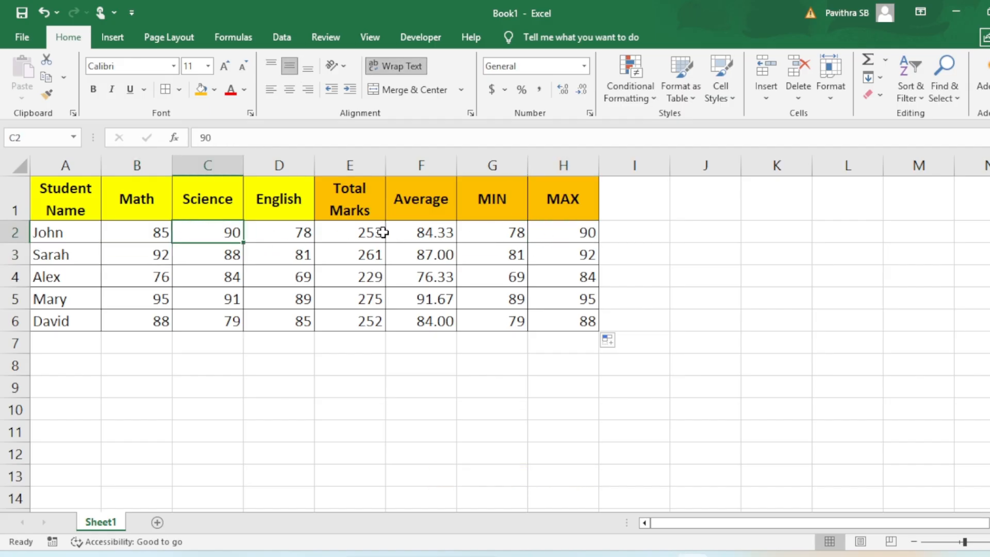
drag(338, 232, 567, 321)
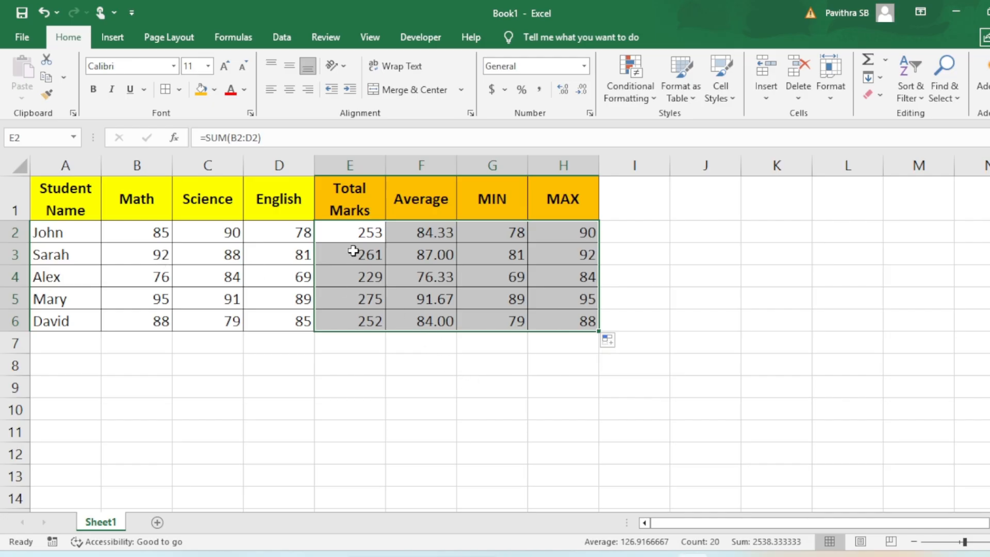